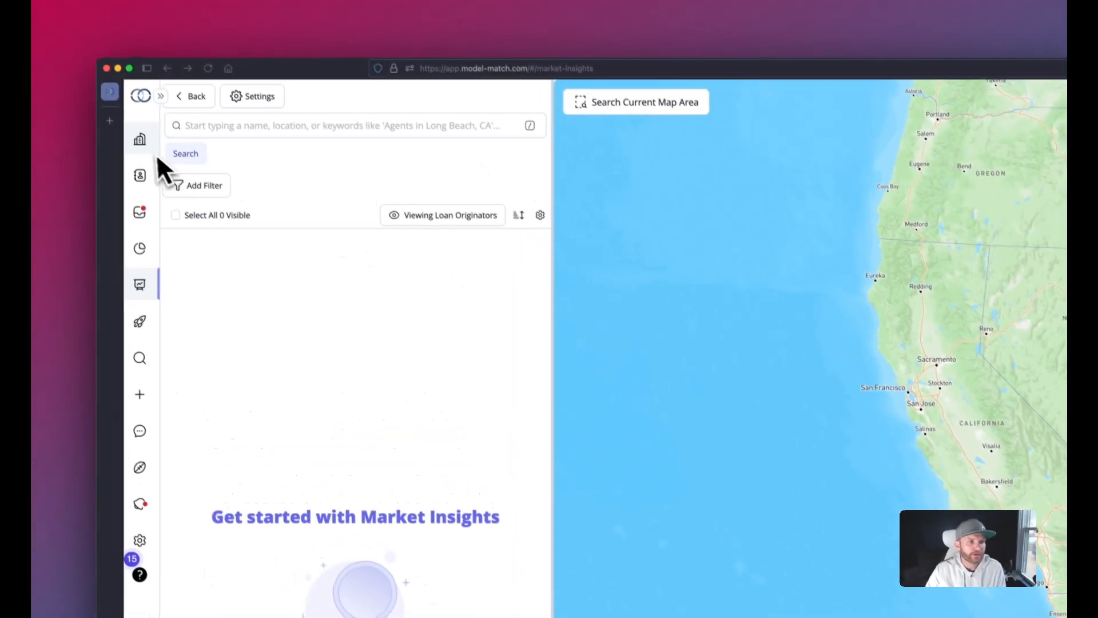
Open Market Insights and review which record types the results can show.
{"action": "left_click", "coordinate": [146, 302]}
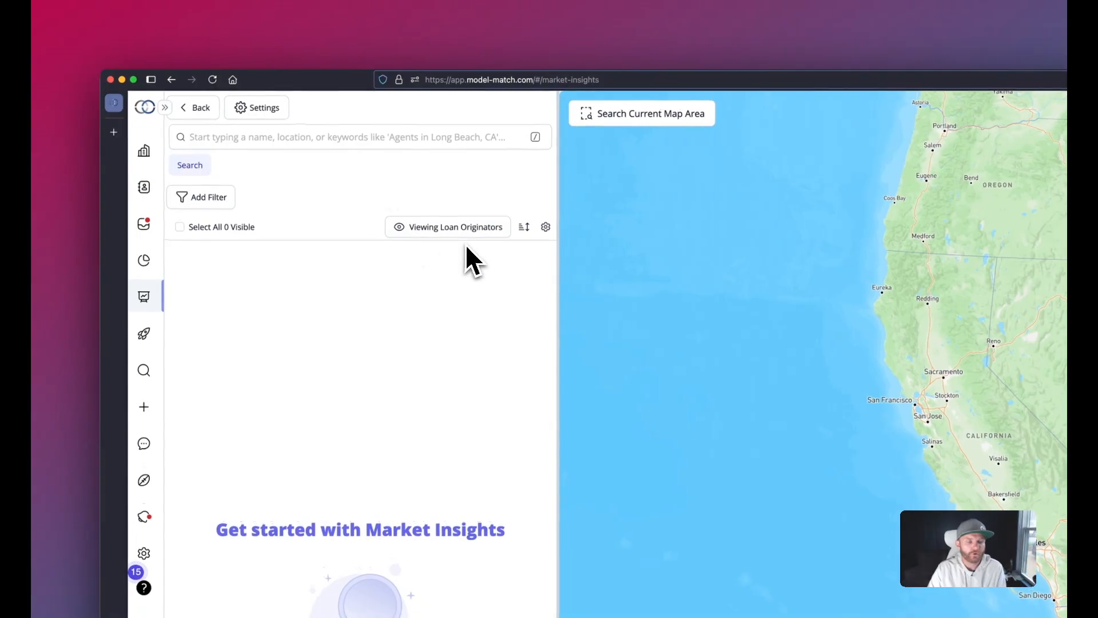
{"action": "left_click", "coordinate": [464, 234]}
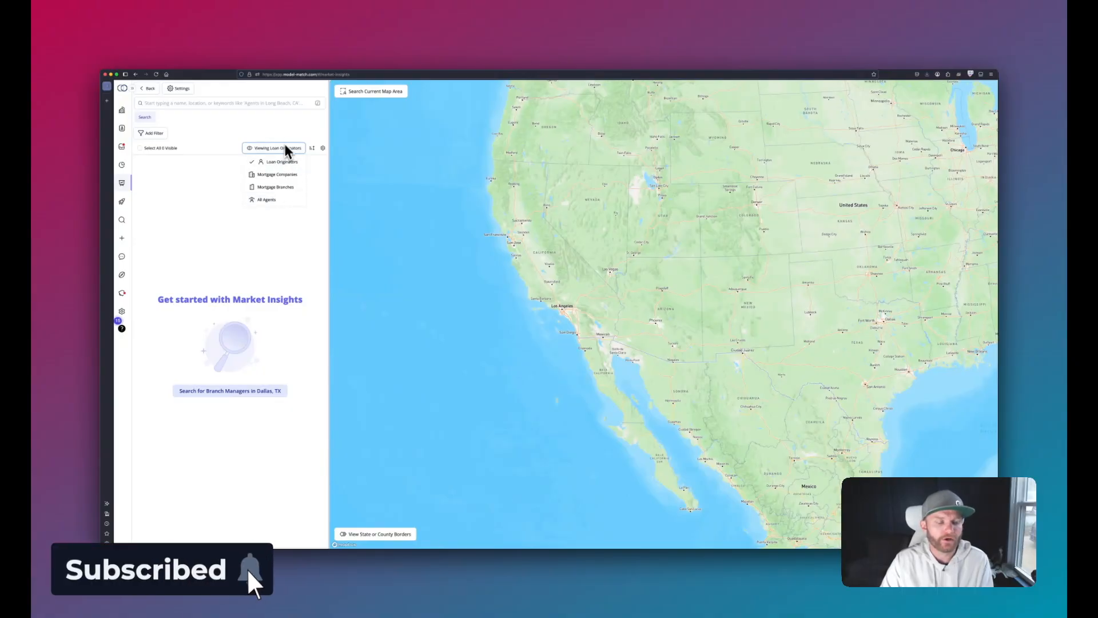
{"action": "left_click", "coordinate": [260, 133]}
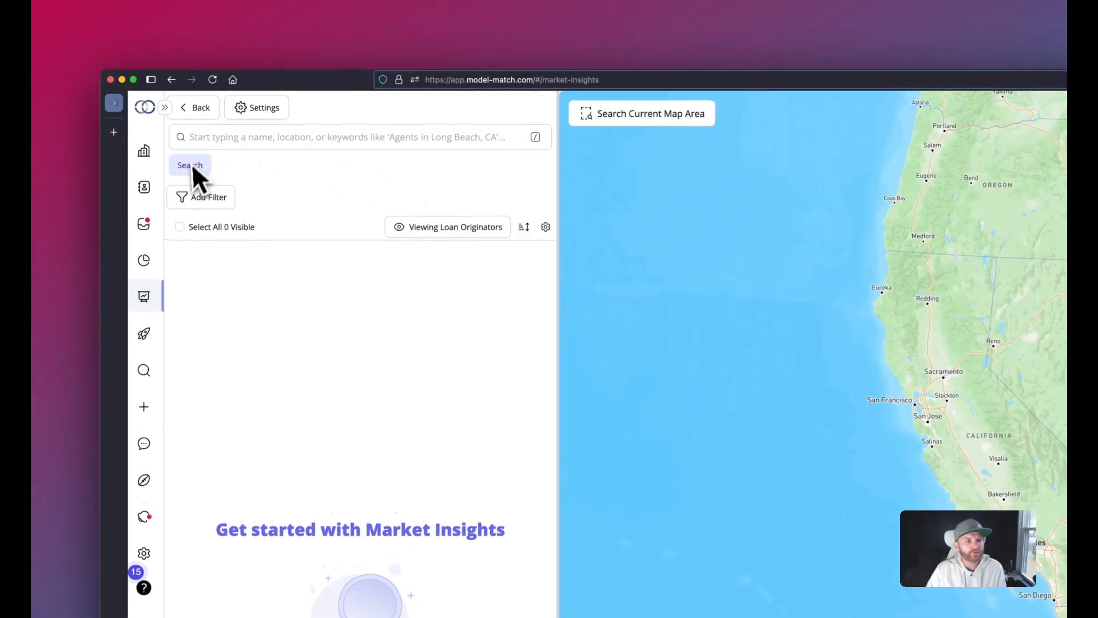
Run an unfiltered search for loan originators and check the sorting options for the results.
{"action": "left_click", "coordinate": [188, 166]}
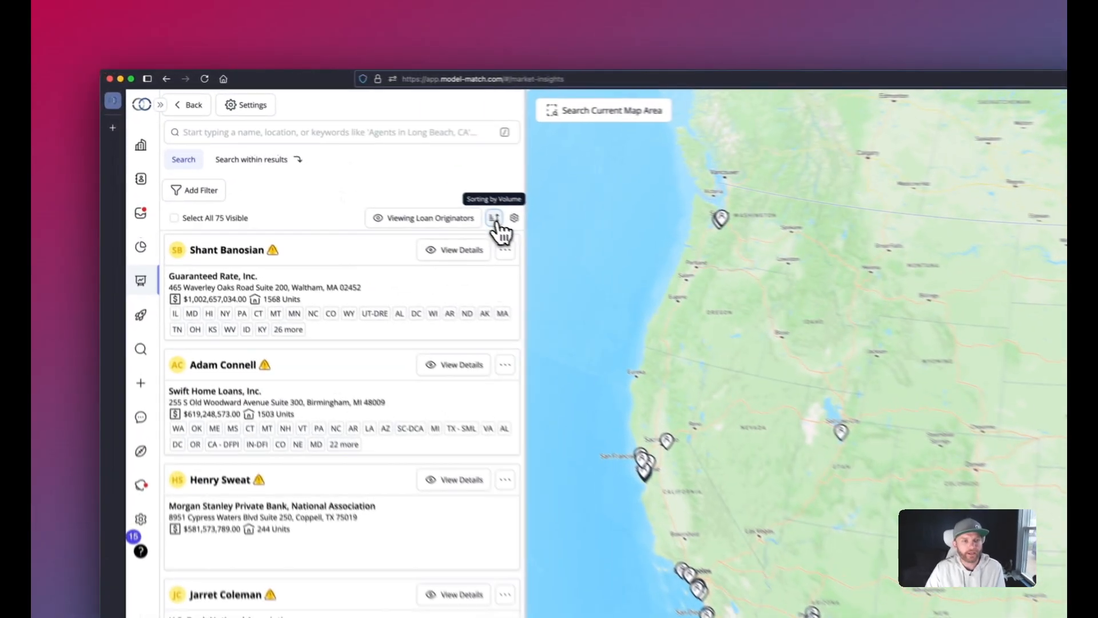
{"action": "left_click", "coordinate": [312, 148]}
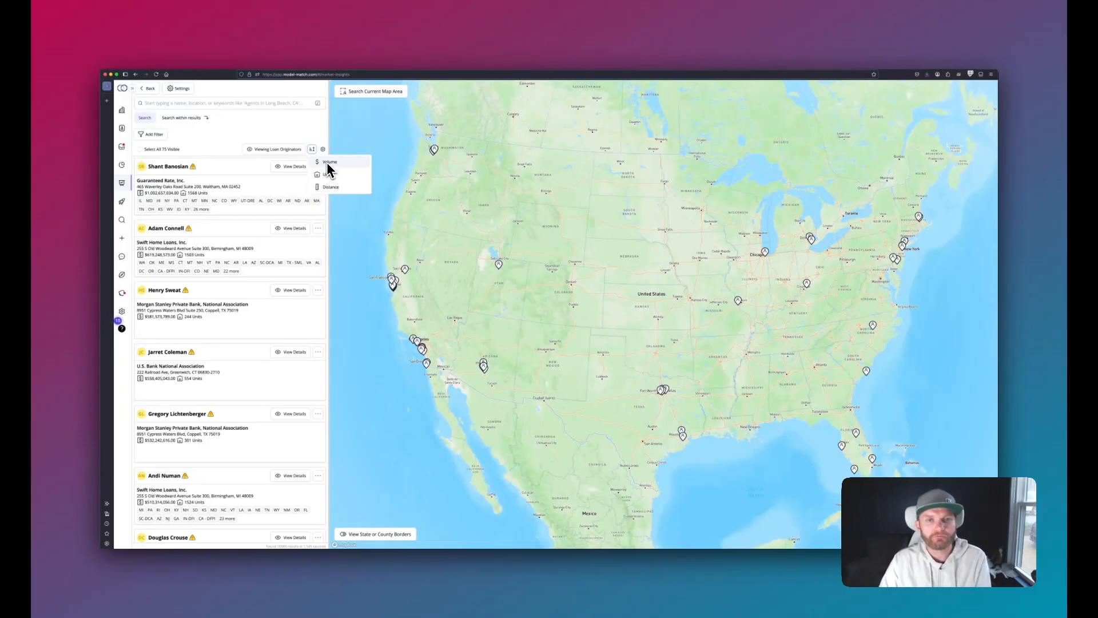
{"action": "left_click", "coordinate": [309, 135]}
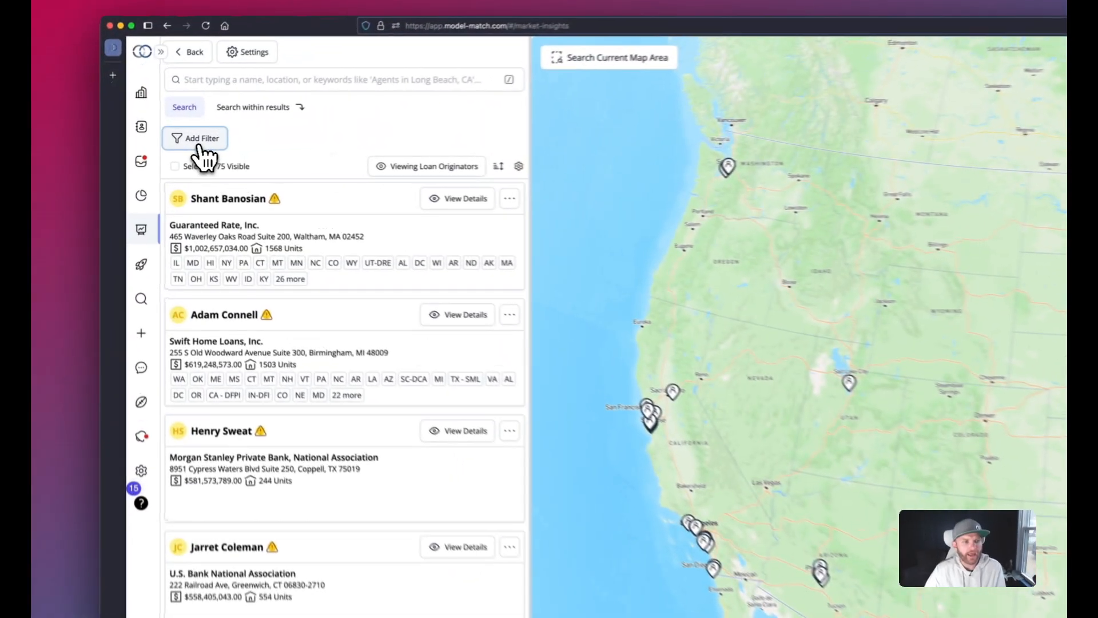
Add a volume filter that keeps only loan originators with over $14M.
{"action": "left_click", "coordinate": [153, 140]}
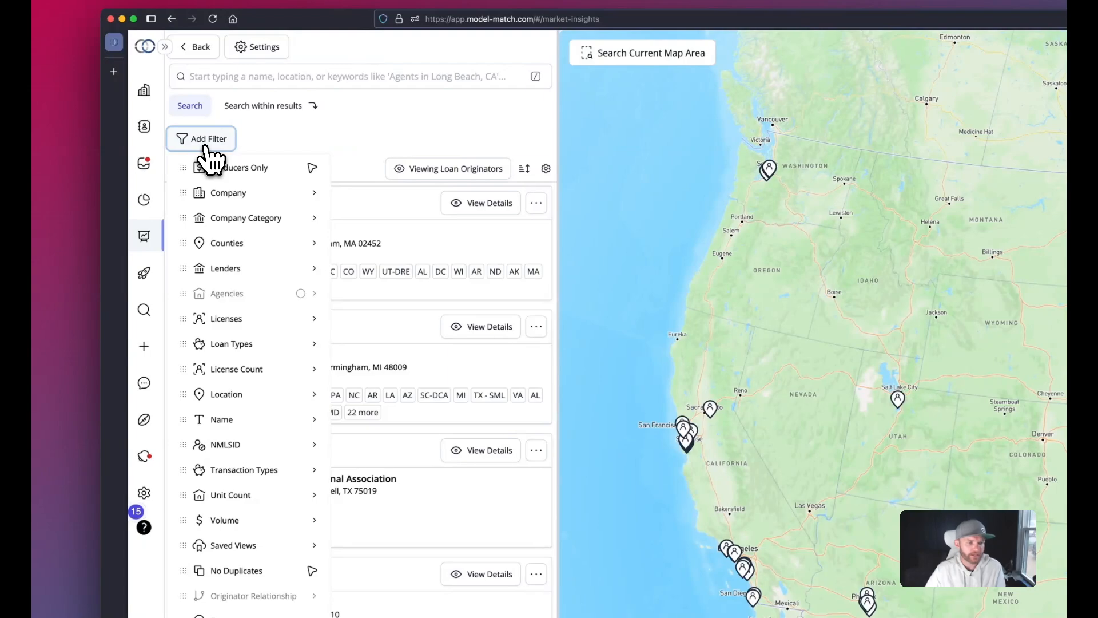
{"action": "mouse_move", "coordinate": [236, 520]}
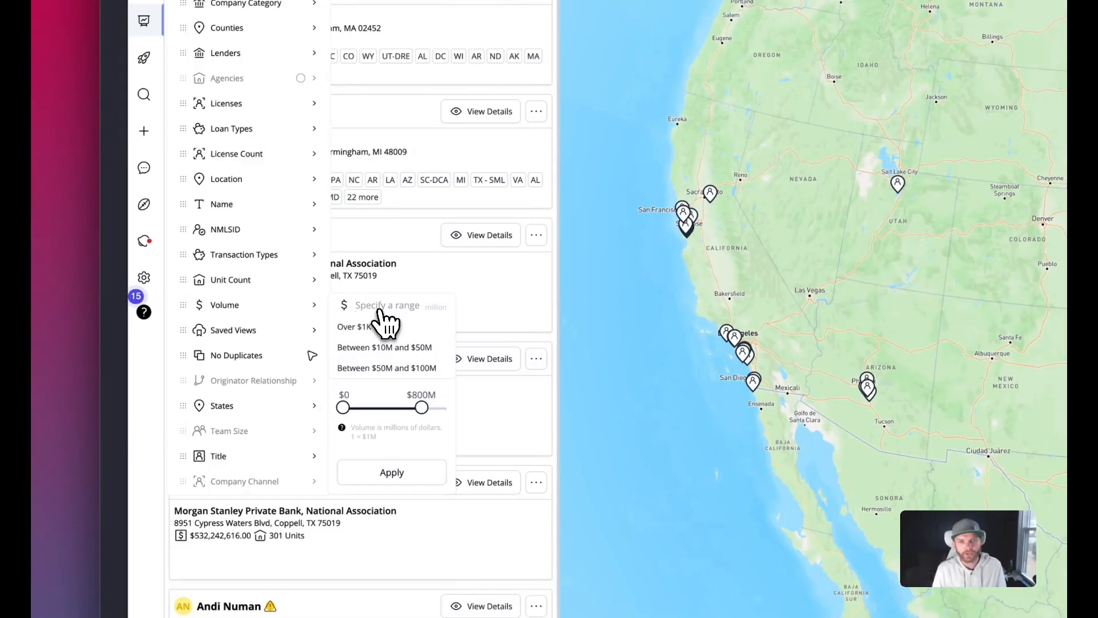
{"action": "type", "text": "14"}
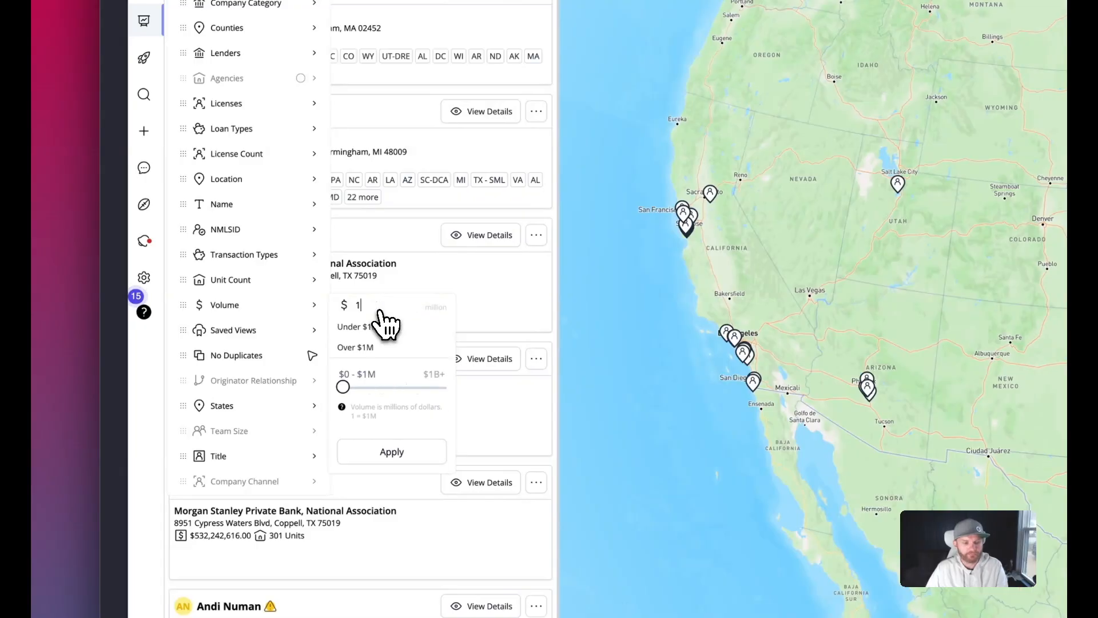
{"action": "left_click", "coordinate": [368, 349]}
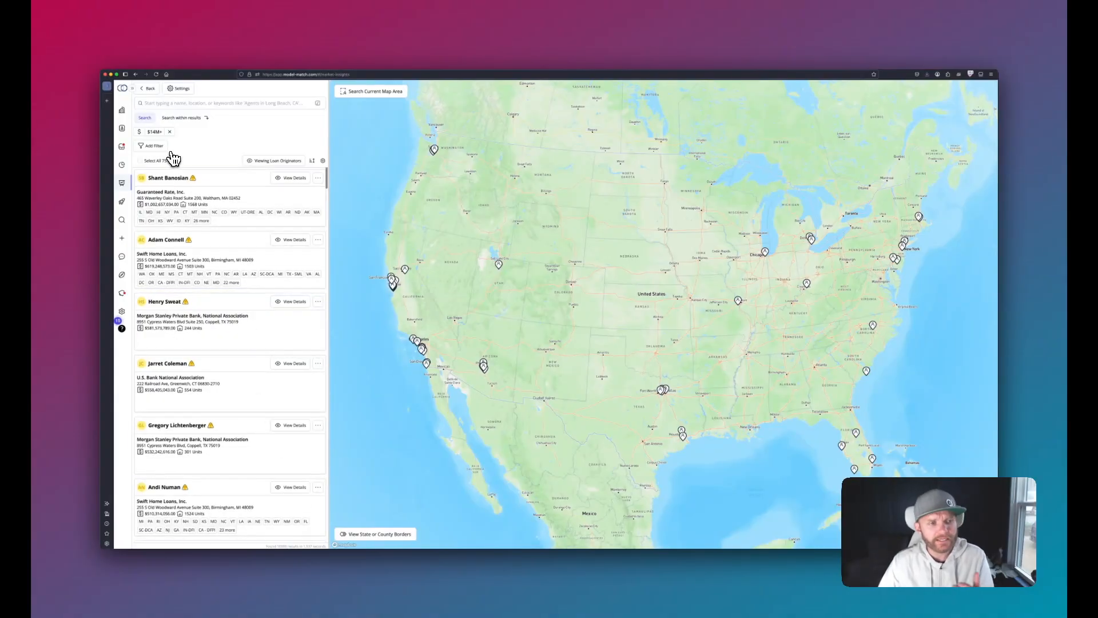
Add a title filter limiting the results to Loan Originator.
{"action": "left_click", "coordinate": [153, 147]}
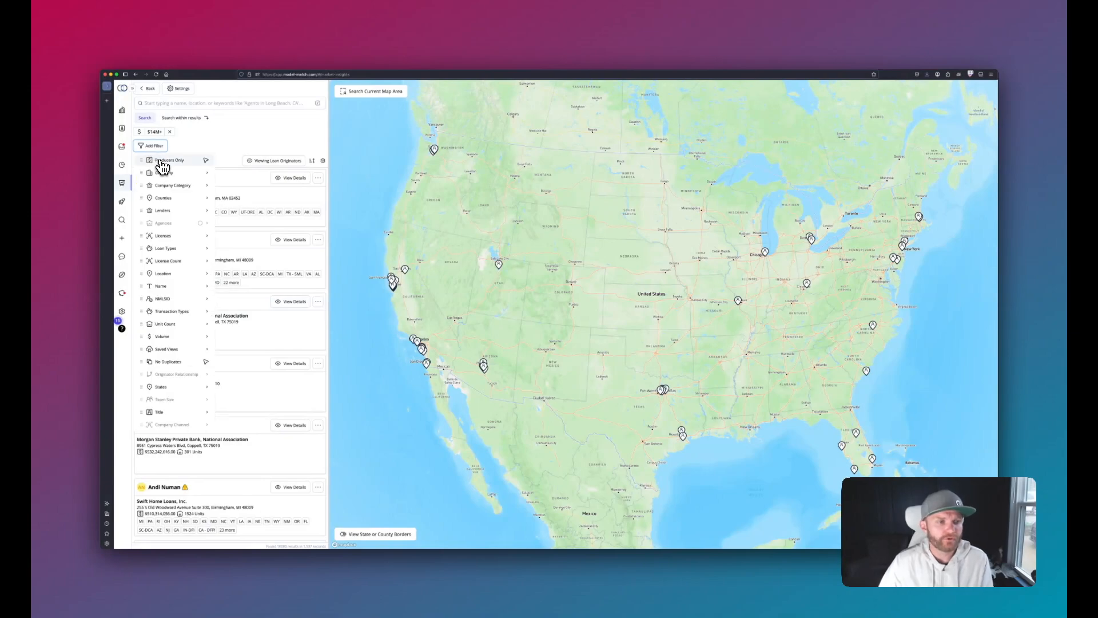
{"action": "mouse_move", "coordinate": [165, 174]}
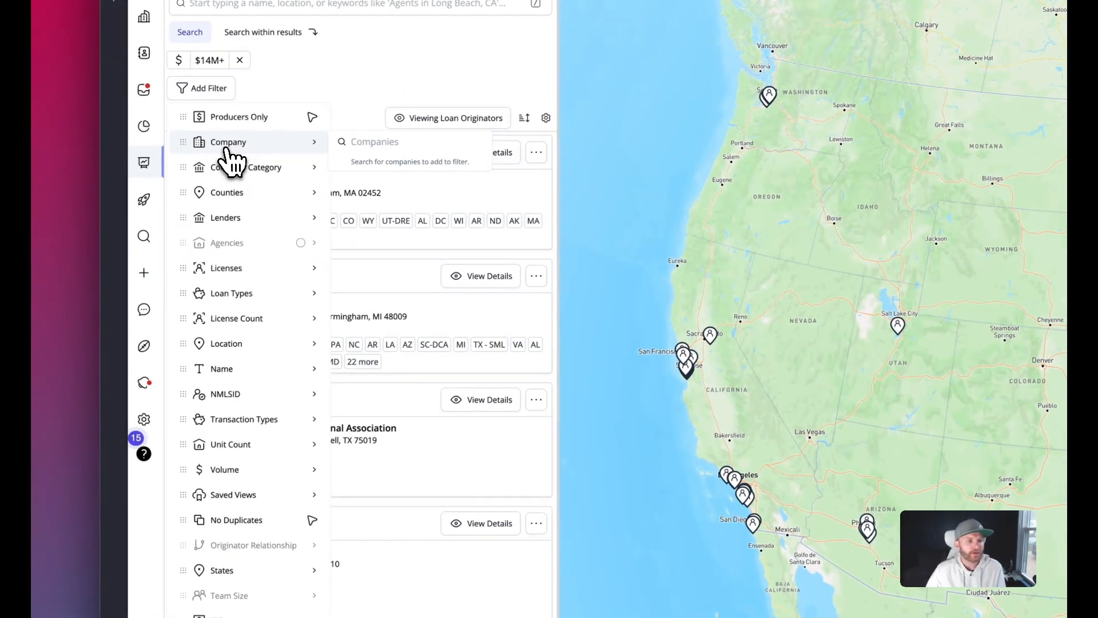
{"action": "mouse_move", "coordinate": [224, 468]}
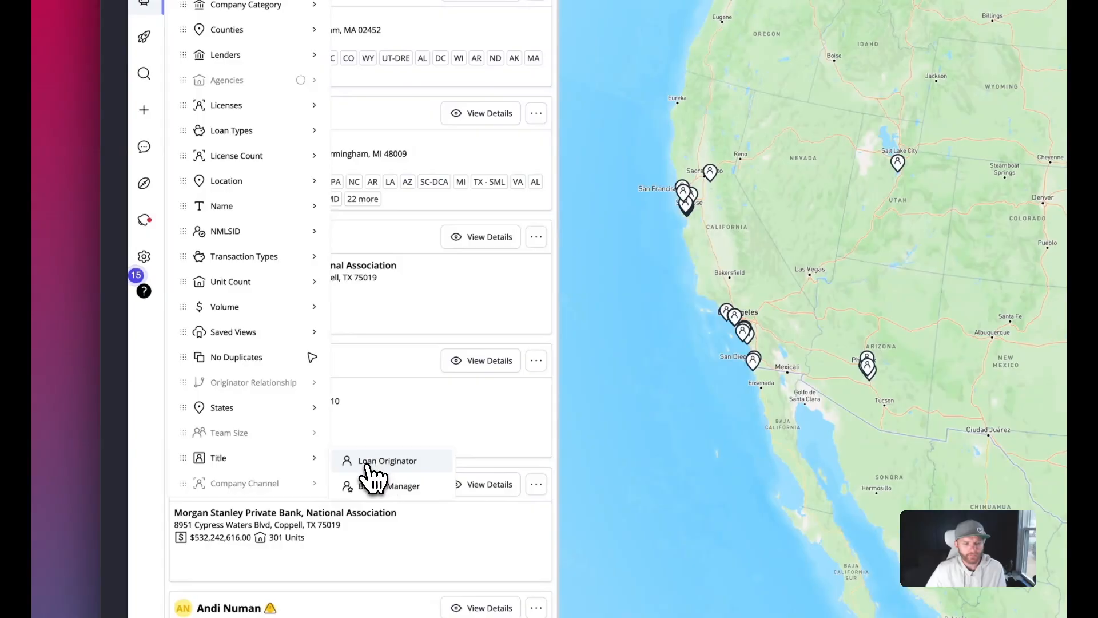
{"action": "left_click", "coordinate": [390, 463]}
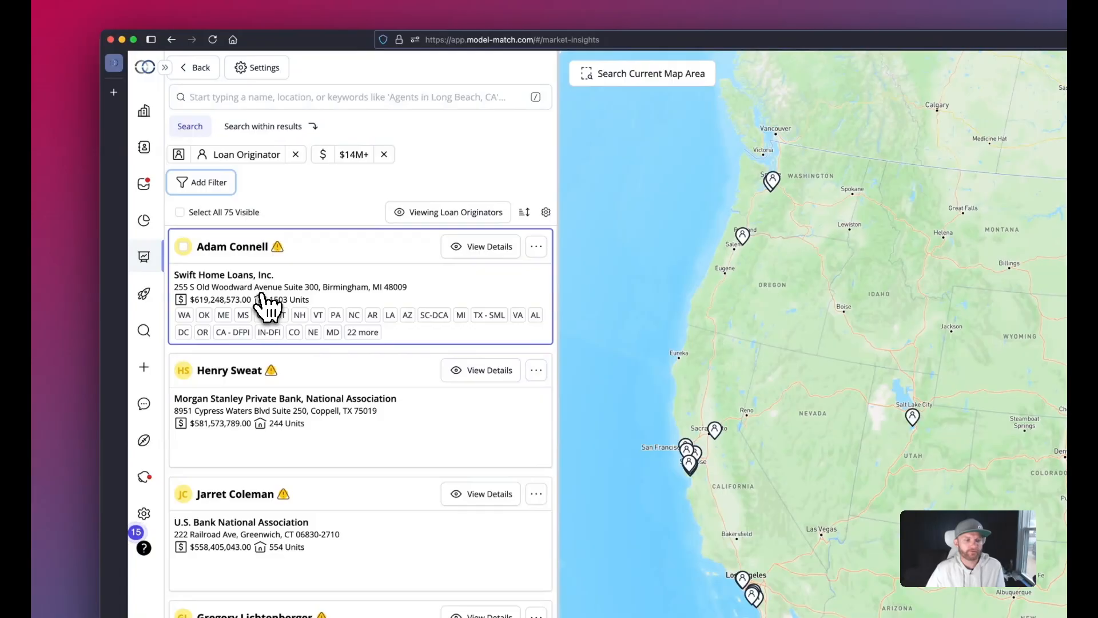
Add a loan type filter for Conventional greater than 51 percent.
{"action": "left_click", "coordinate": [216, 186]}
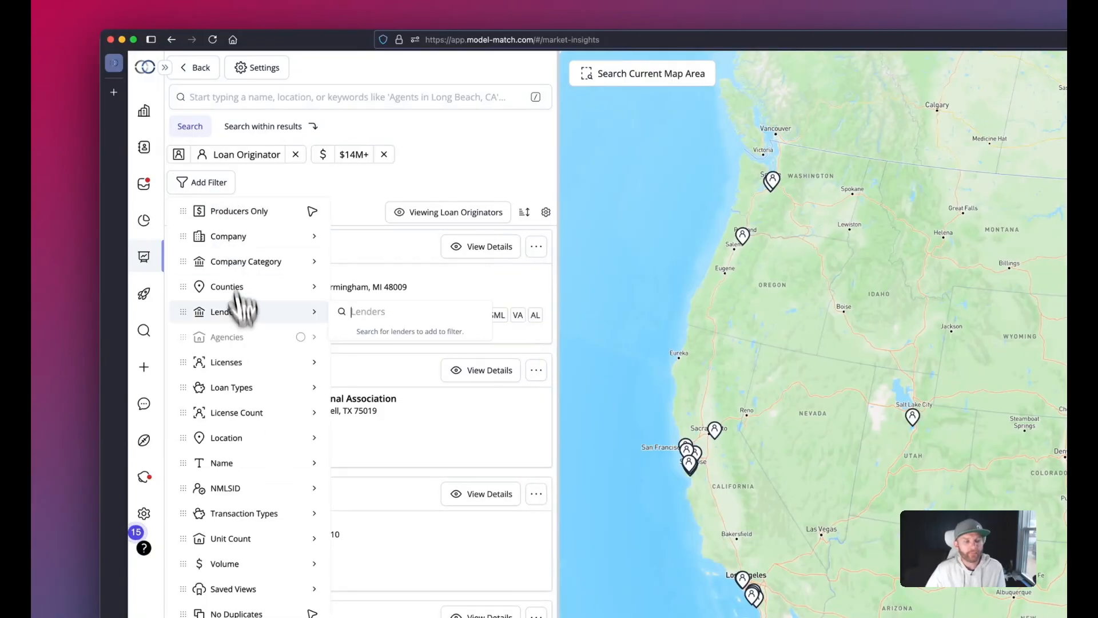
{"action": "mouse_move", "coordinate": [240, 393]}
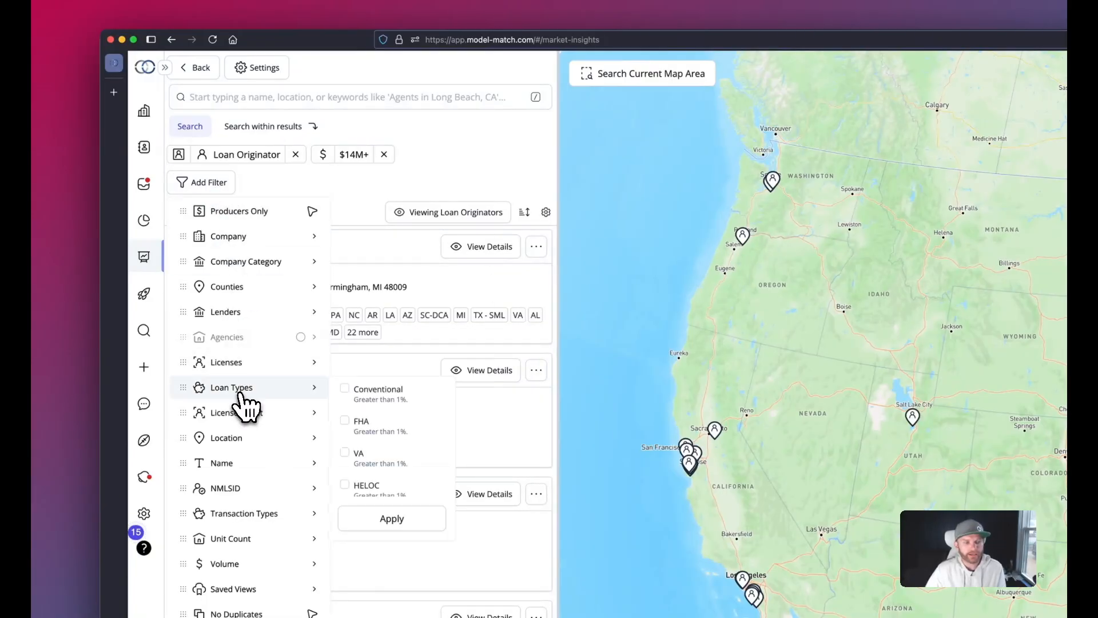
{"action": "left_click", "coordinate": [380, 397]}
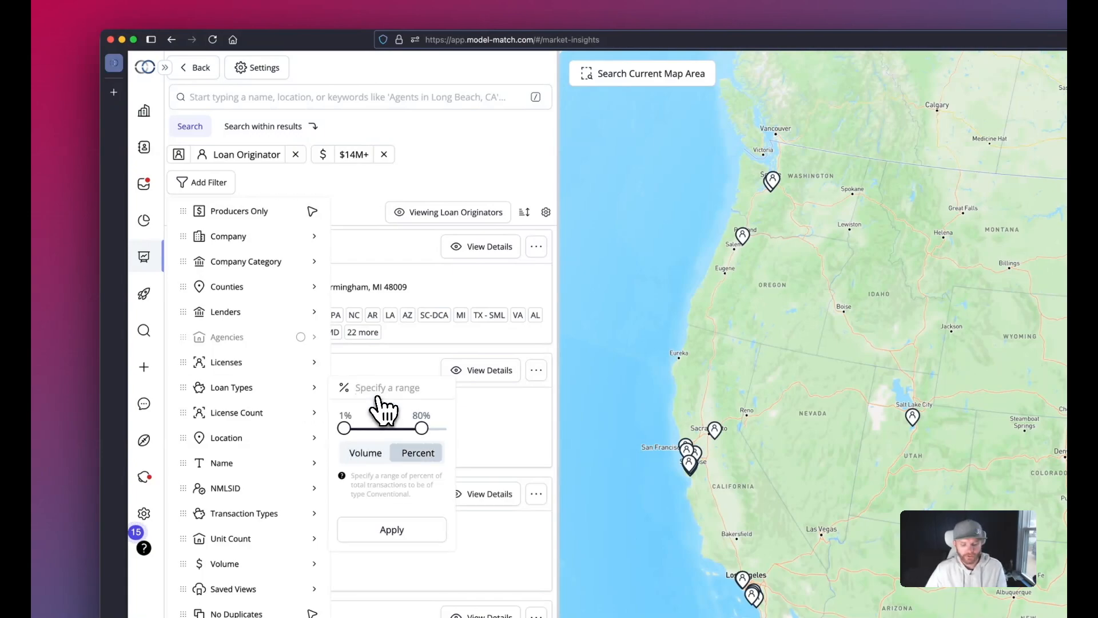
{"action": "type", "text": "51"}
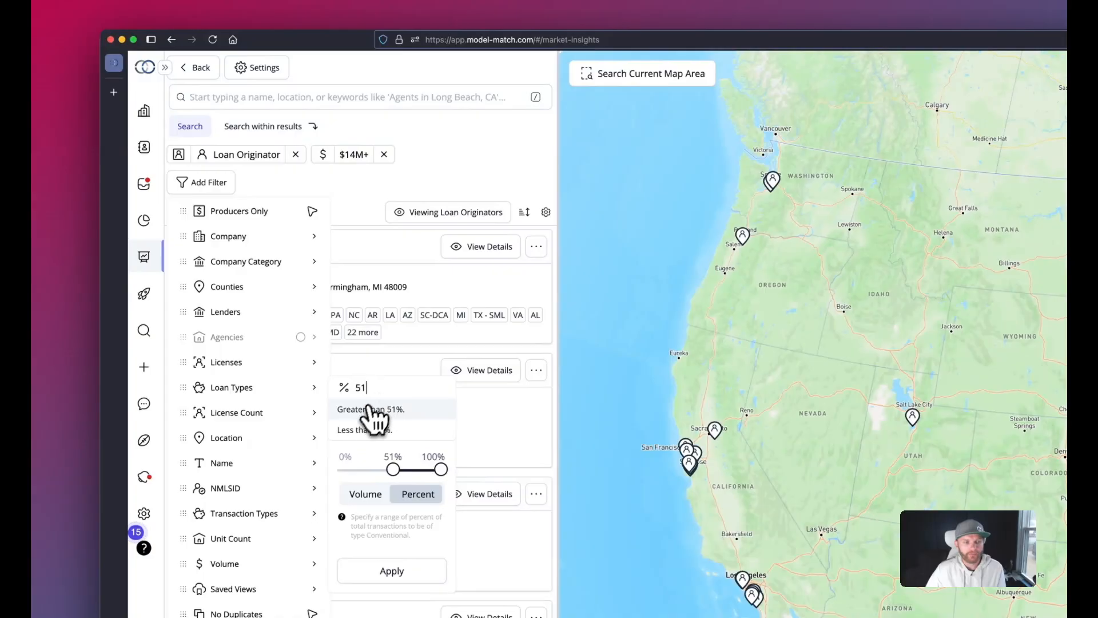
{"action": "left_click", "coordinate": [370, 411]}
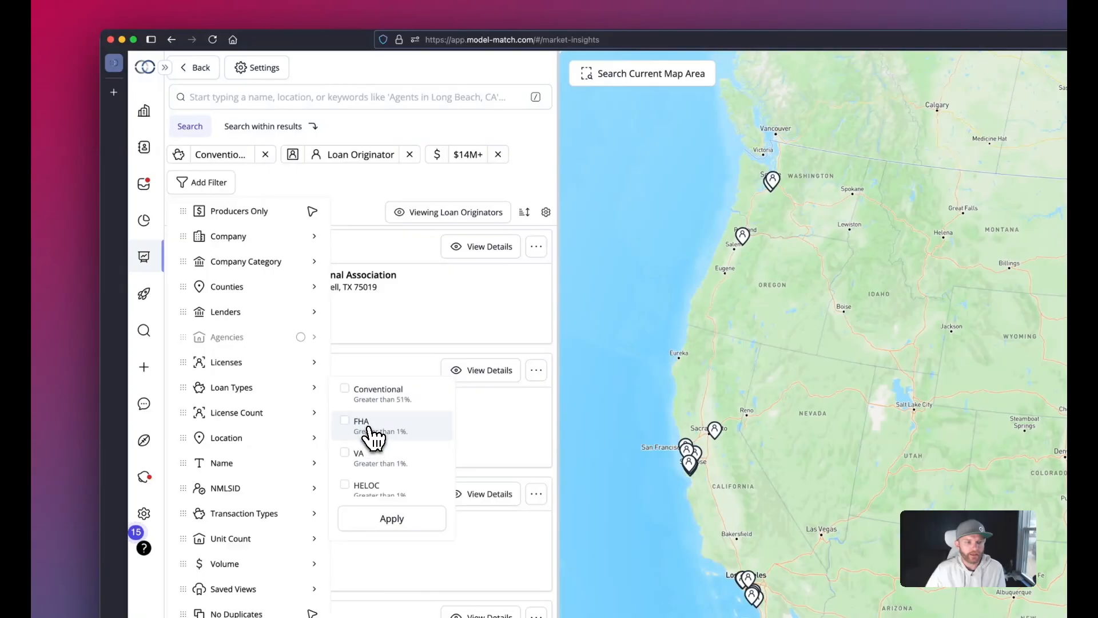
Add FHA greater than 10 percent to the loan type filter.
{"action": "left_click", "coordinate": [369, 427]}
{"action": "type", "text": "10"}
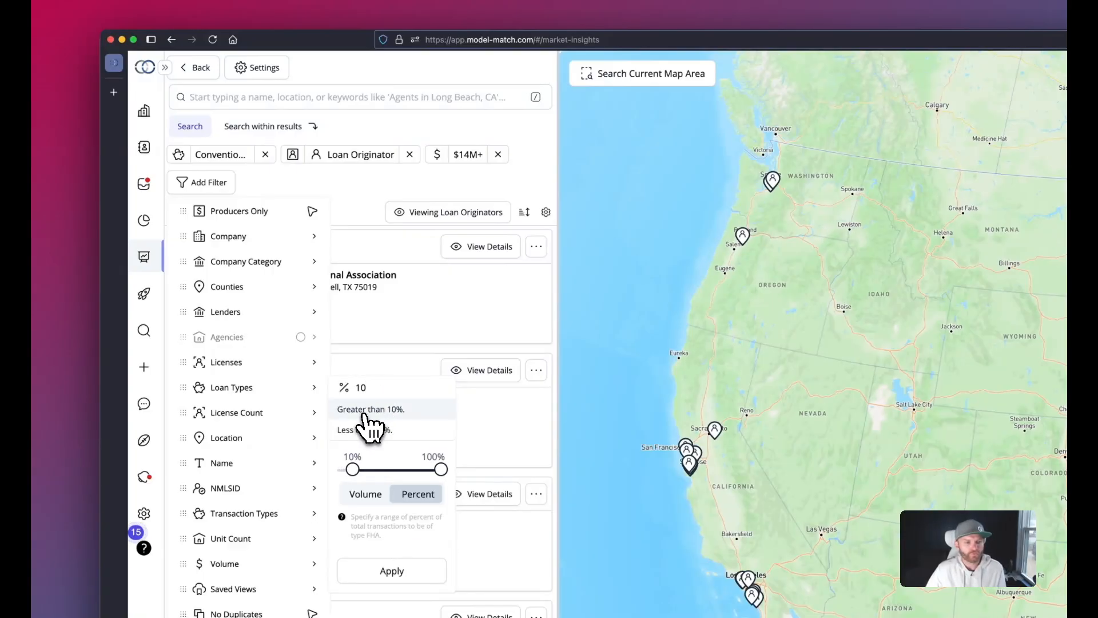
{"action": "left_click", "coordinate": [362, 411]}
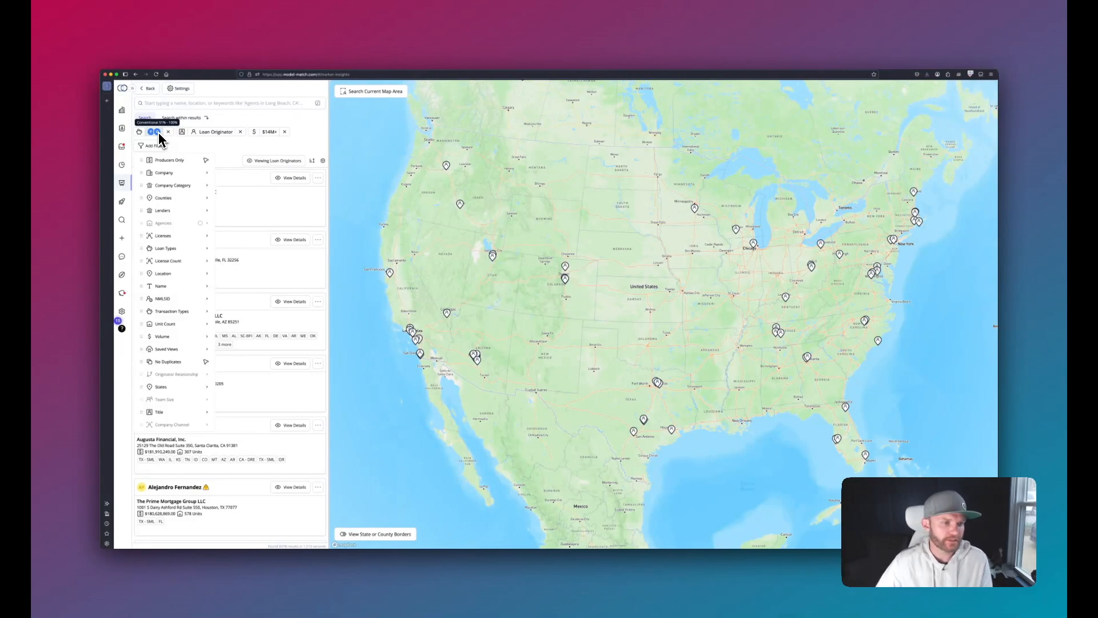
Search the company filter for DHI Mortgage and add DHI MORTGAGE COMPANY, LTD.
{"action": "left_click", "coordinate": [164, 173]}
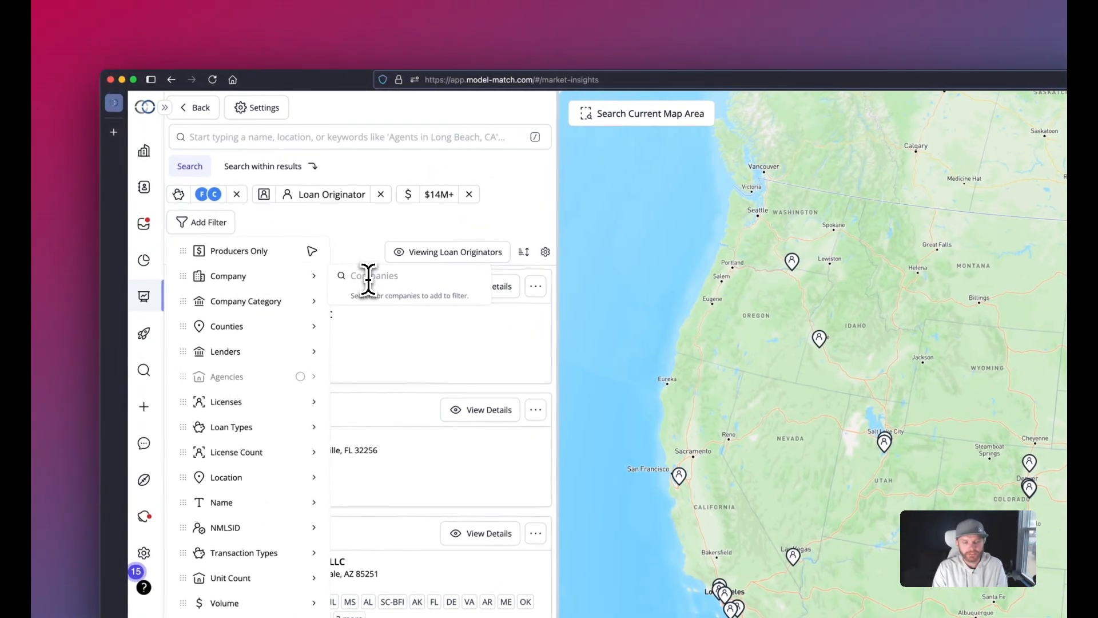
{"action": "type", "text": "DH"}
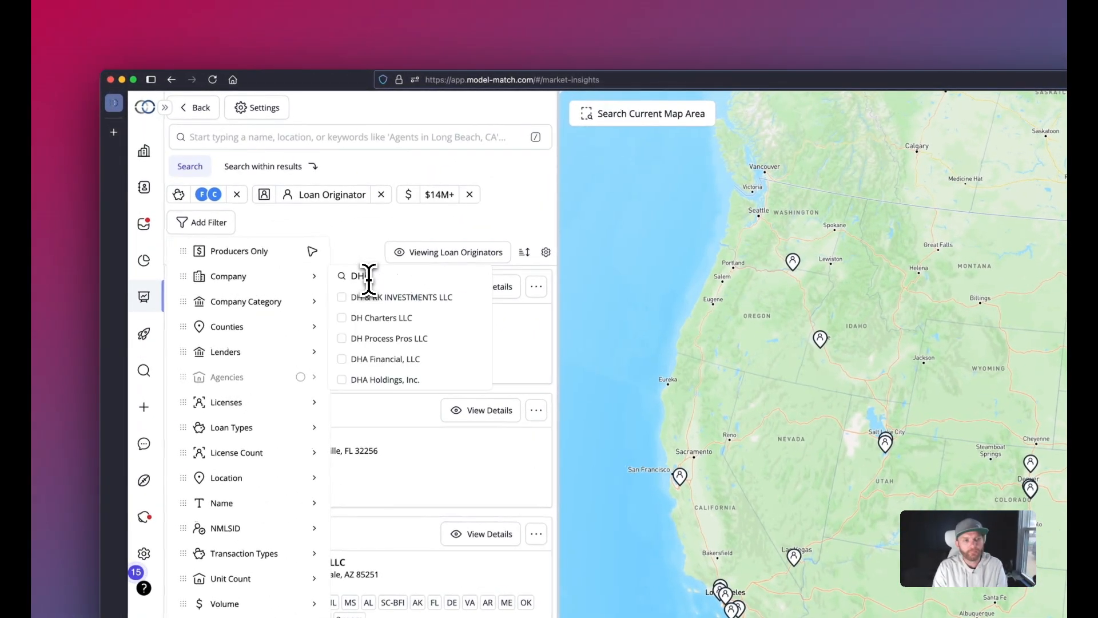
{"action": "type", "text": " Mo"}
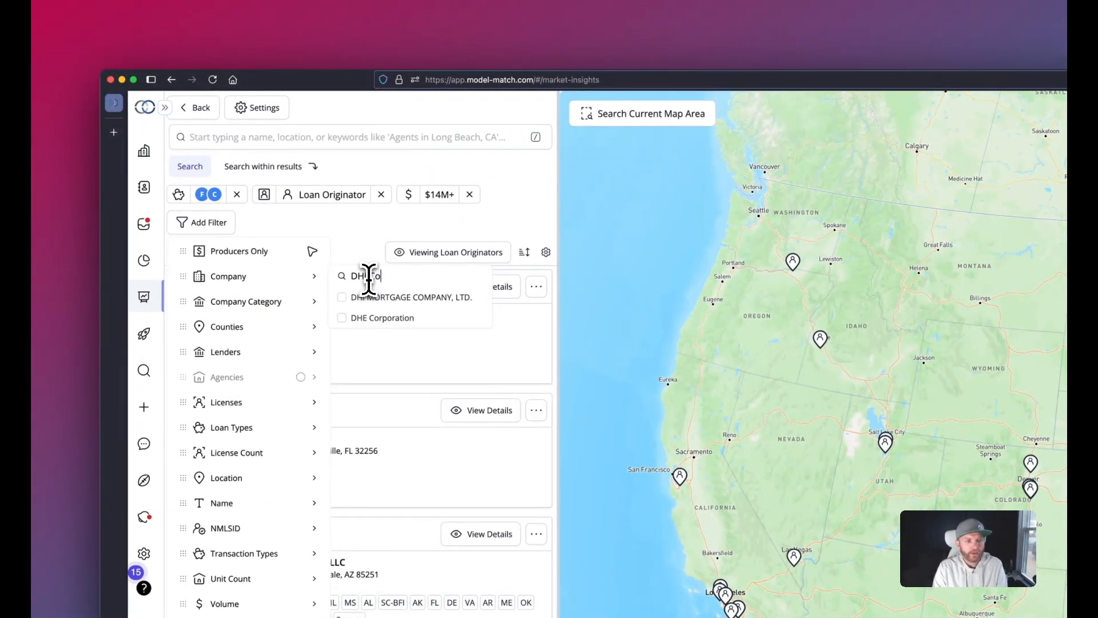
{"action": "type", "text": "rtgage"}
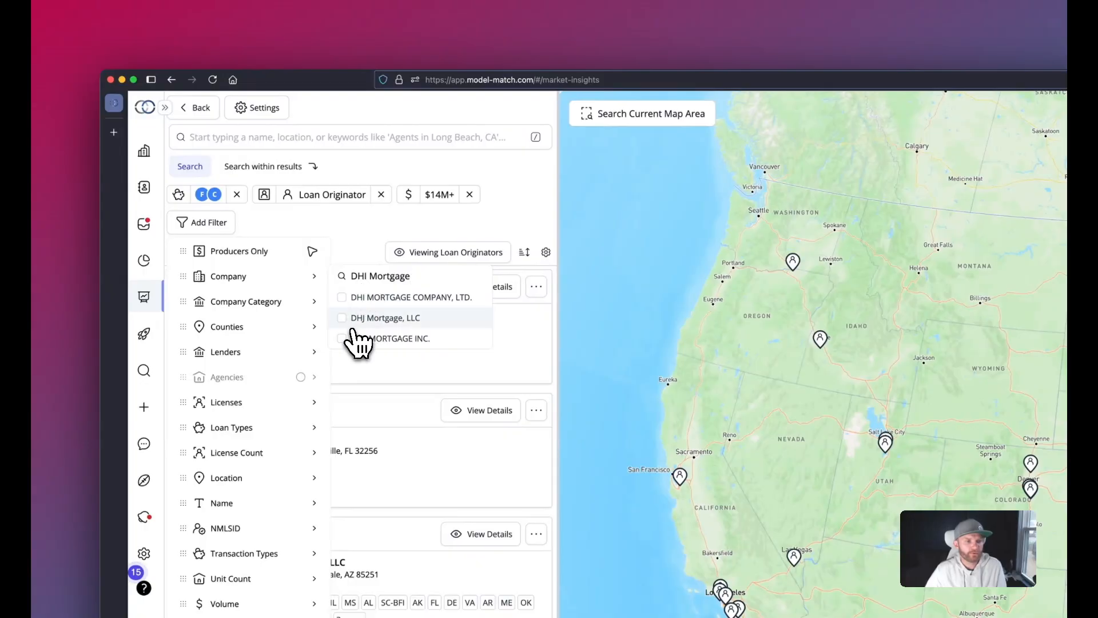
{"action": "left_click", "coordinate": [342, 298]}
{"action": "left_click", "coordinate": [355, 246]}
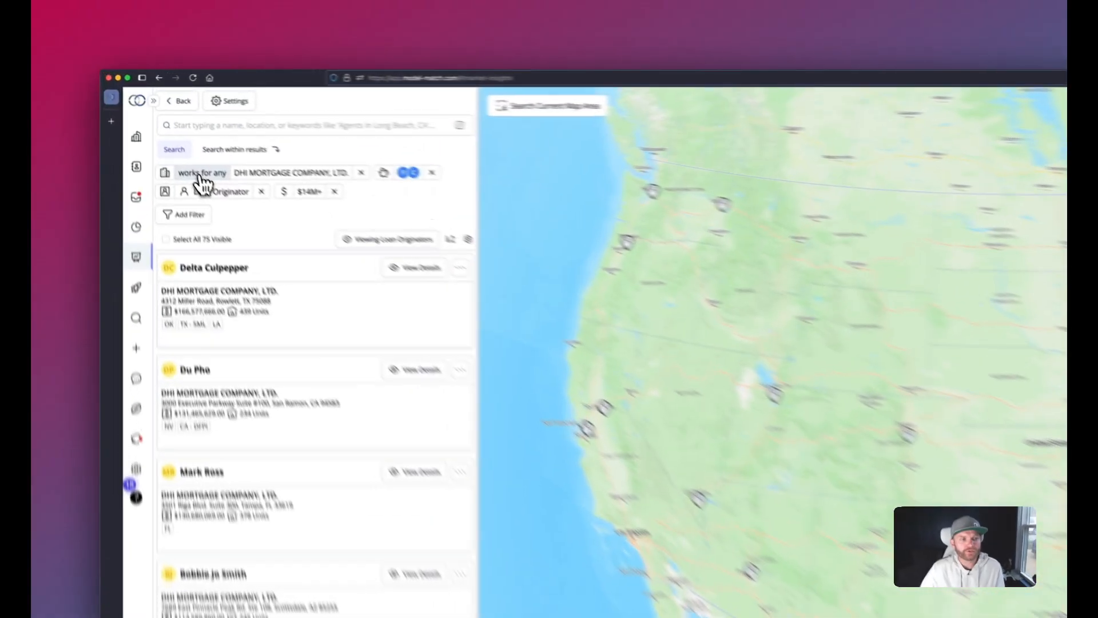
Change the company filter's condition to "doesn't work for" and review its company selection.
{"action": "left_click", "coordinate": [162, 133]}
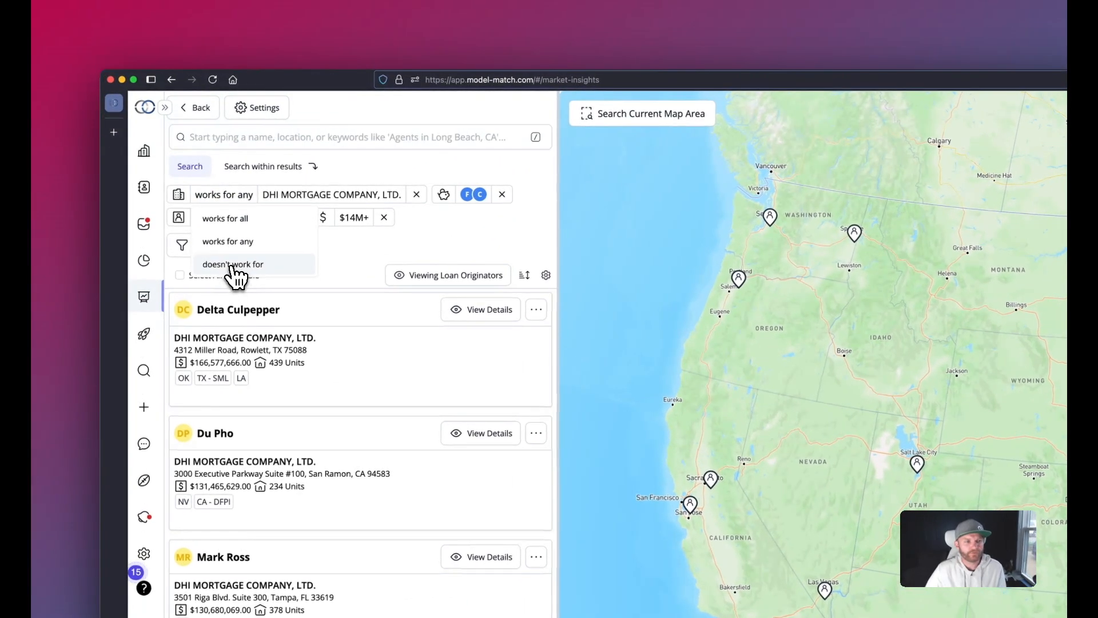
{"action": "left_click", "coordinate": [233, 265]}
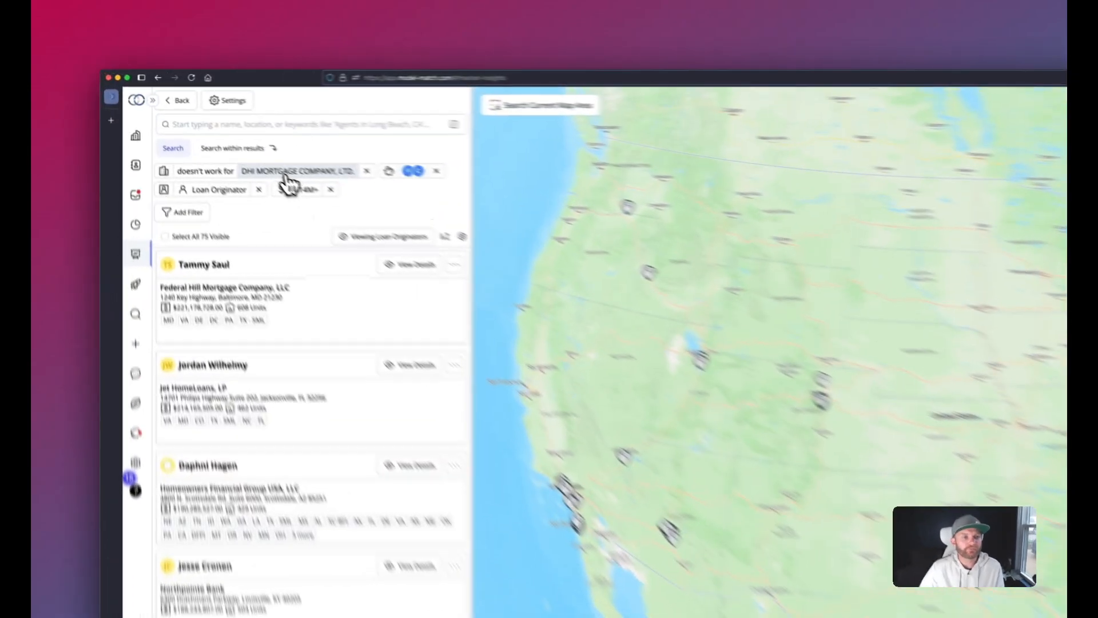
{"action": "left_click", "coordinate": [215, 132]}
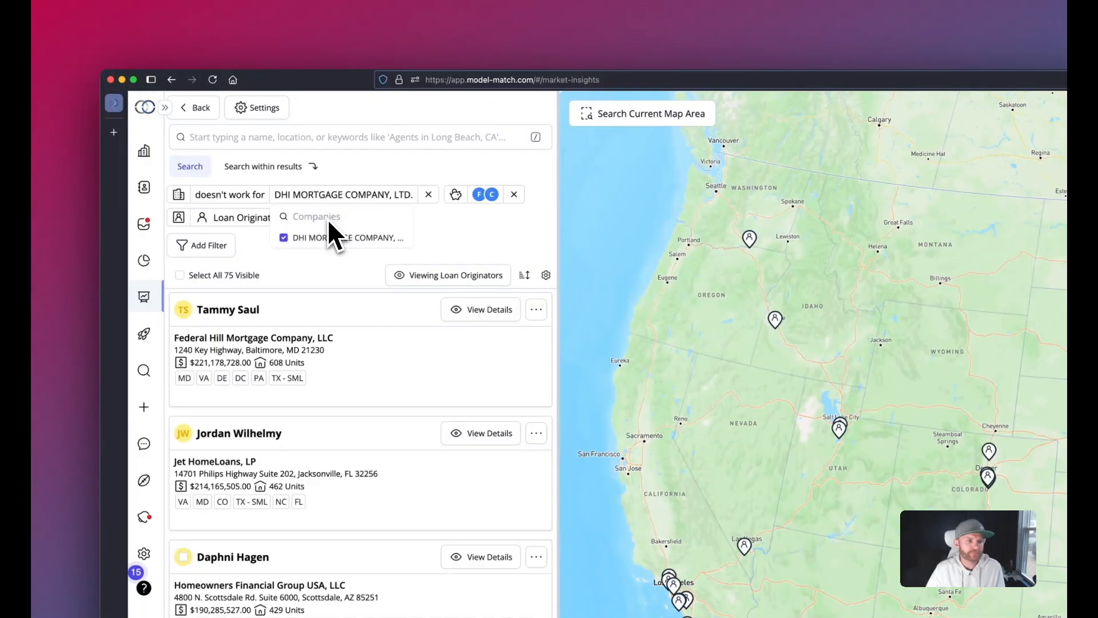
{"action": "left_click", "coordinate": [285, 261]}
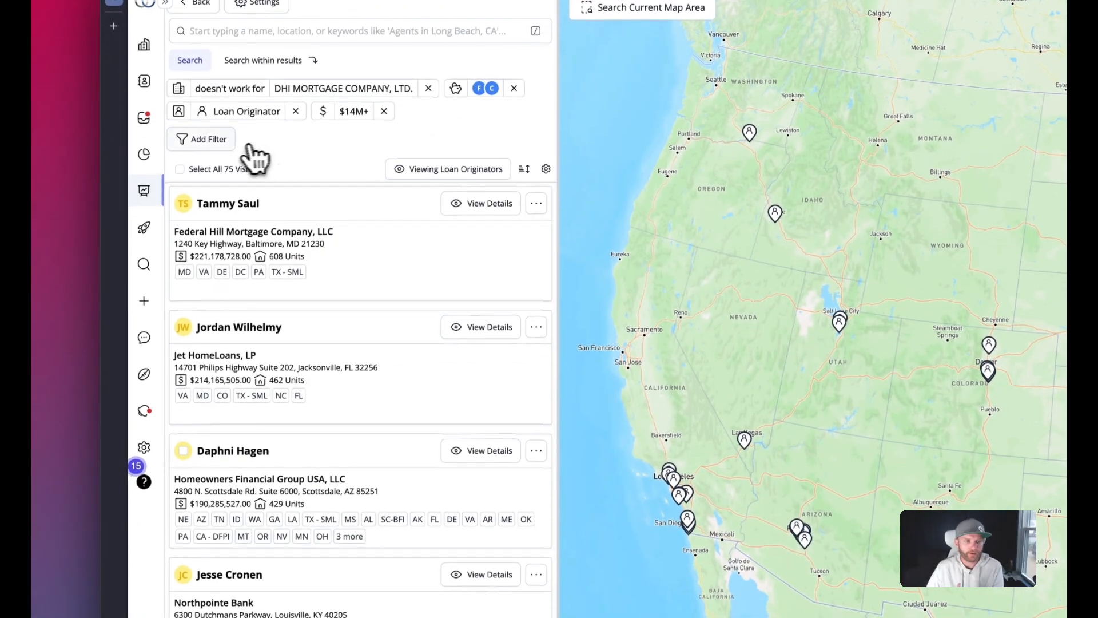
Add a transaction type filter for Purchase greater than 51 percent.
{"action": "left_click", "coordinate": [218, 143]}
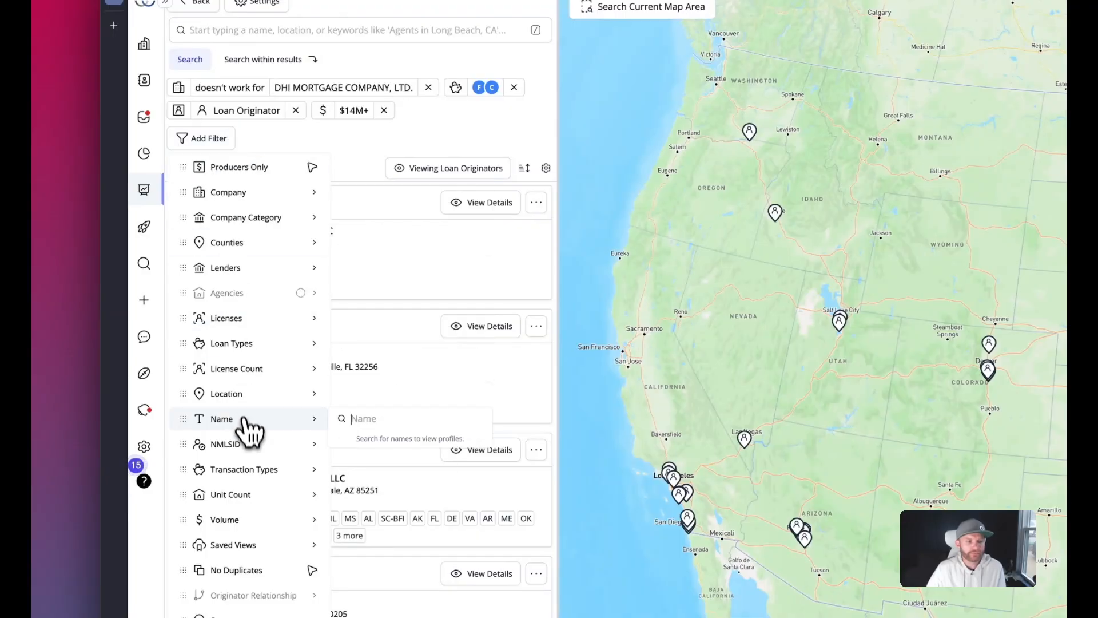
{"action": "mouse_move", "coordinate": [248, 473]}
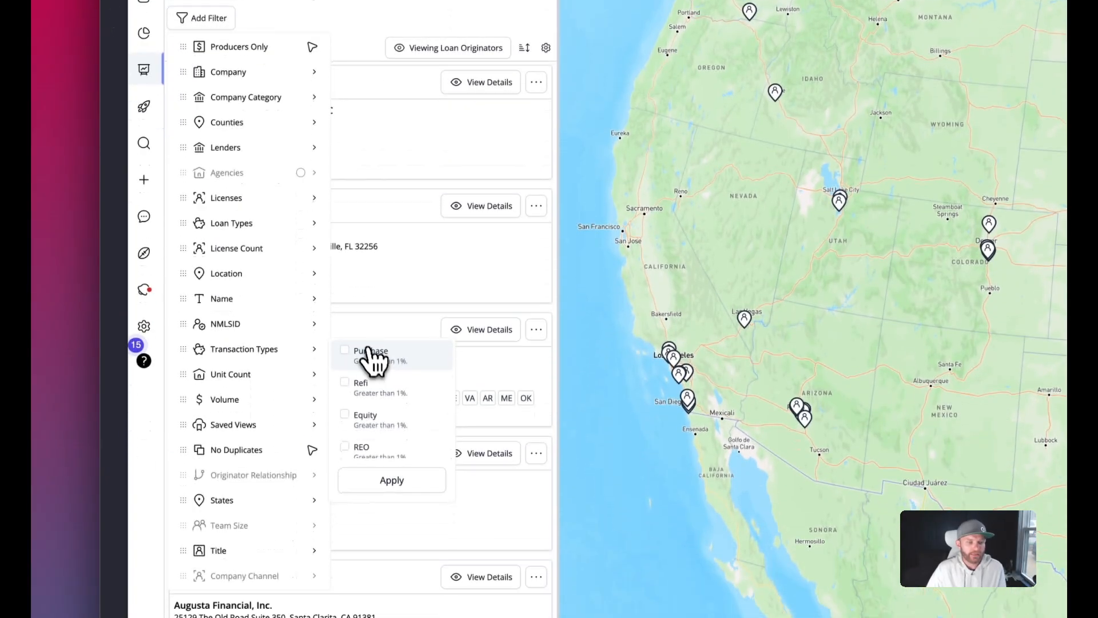
{"action": "left_click", "coordinate": [371, 471]}
{"action": "type", "text": "51"}
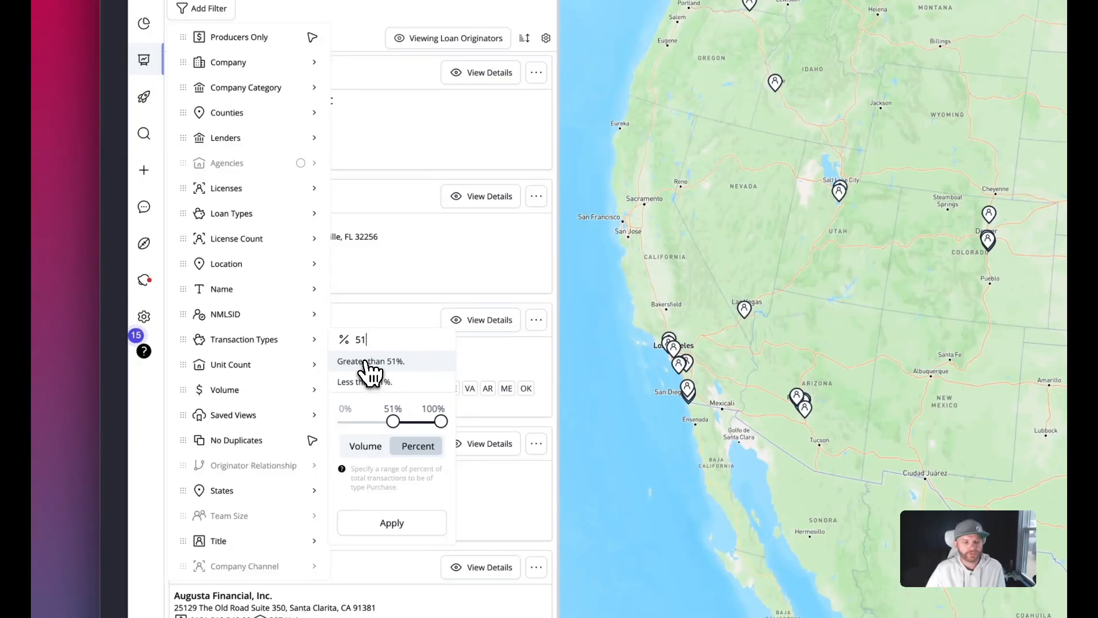
{"action": "left_click", "coordinate": [366, 362]}
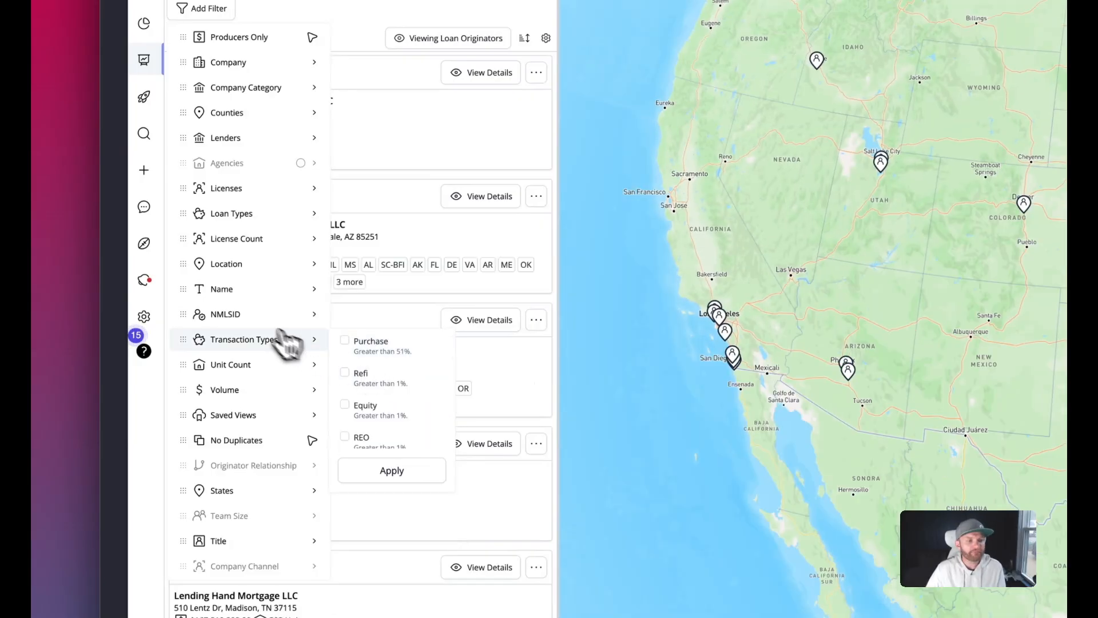
Add a location filter for Texas, United States and view the matching loan originators on the map.
{"action": "mouse_move", "coordinate": [233, 273]}
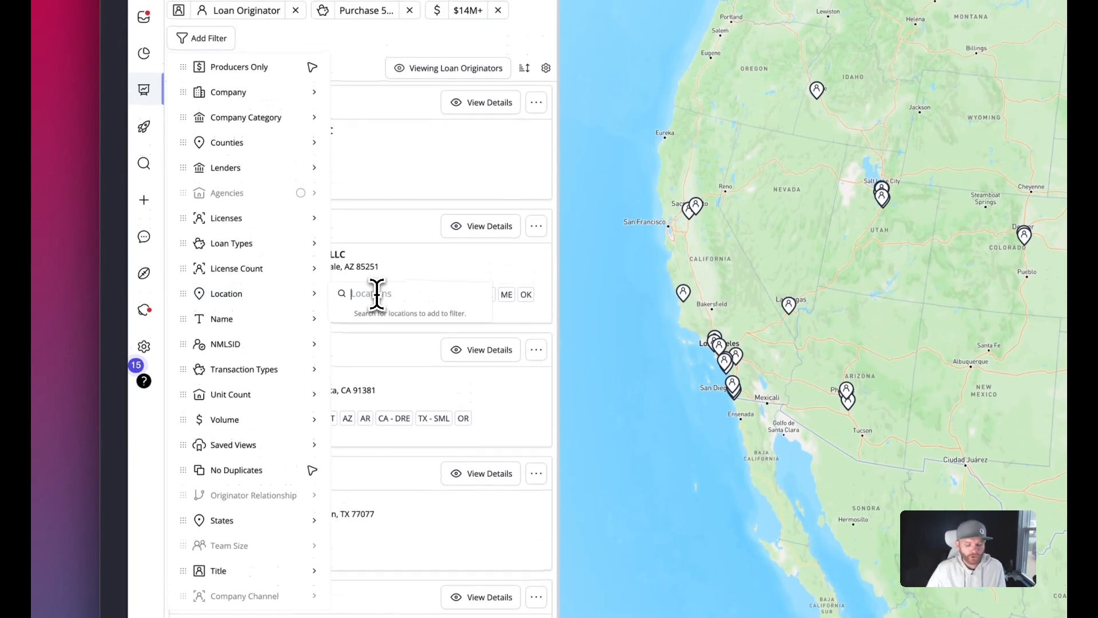
{"action": "type", "text": "Texas"}
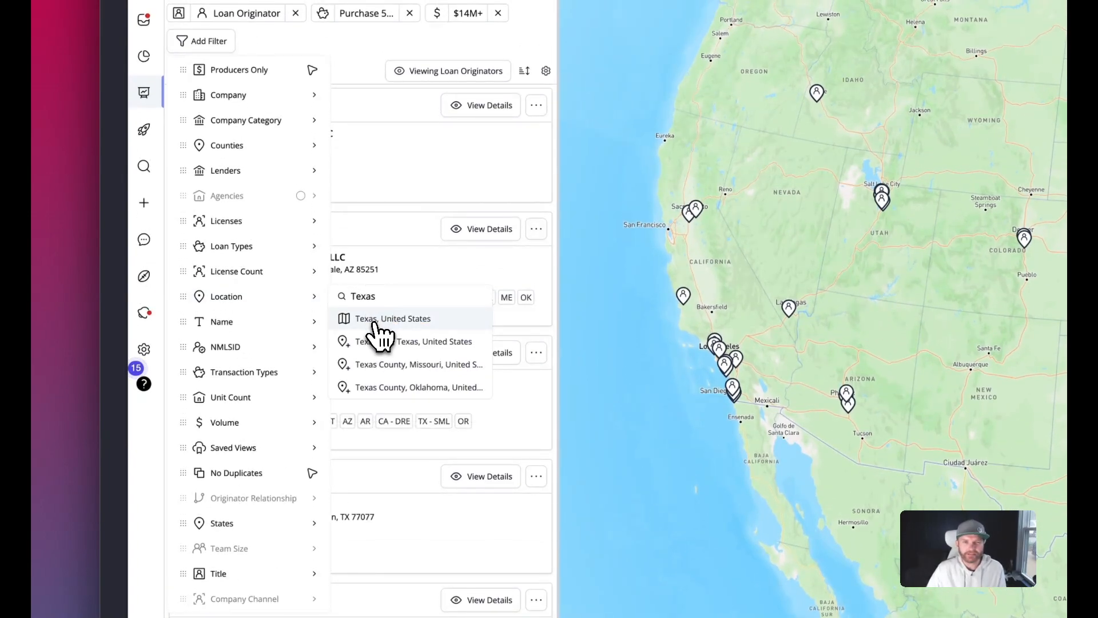
{"action": "left_click", "coordinate": [373, 322]}
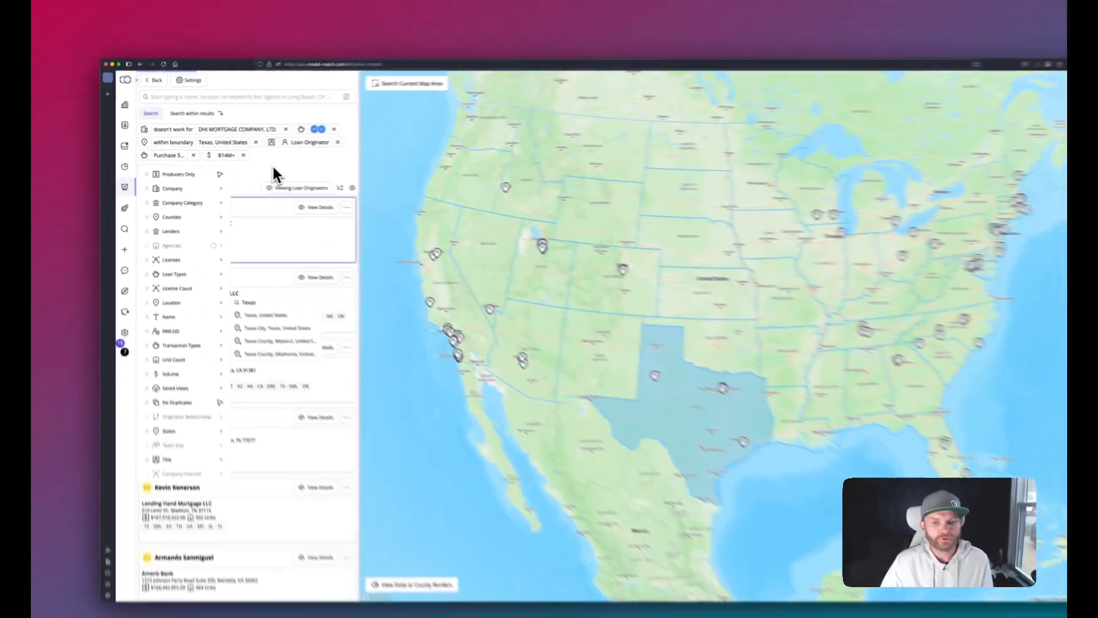
{"action": "left_click", "coordinate": [410, 177]}
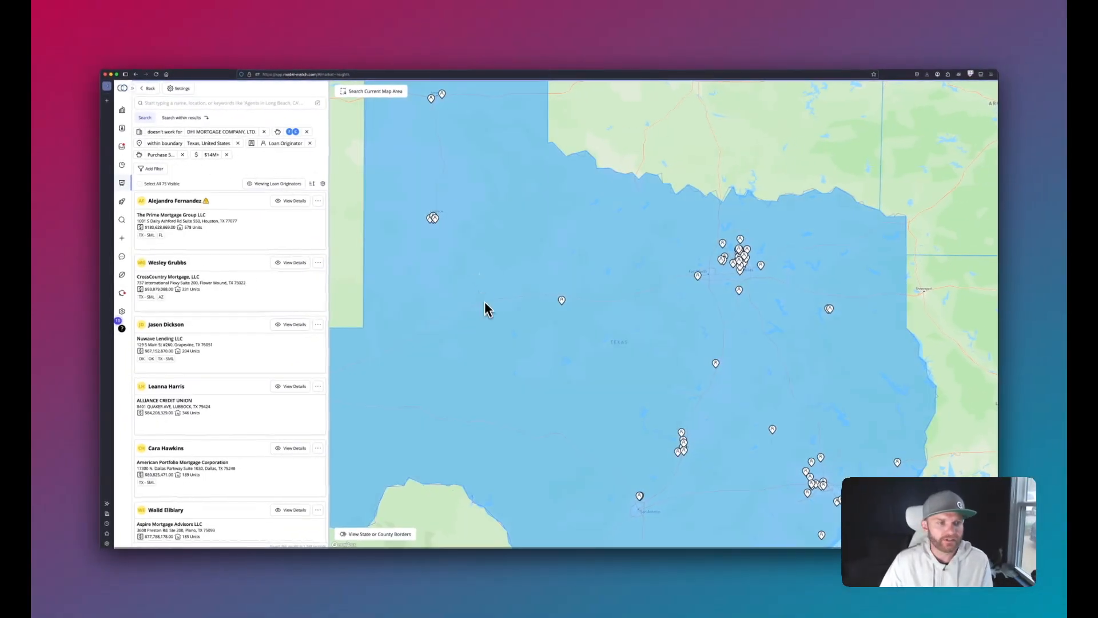
{"action": "scroll", "coordinate": [493, 315], "scroll_direction": "down", "scroll_amount": 3}
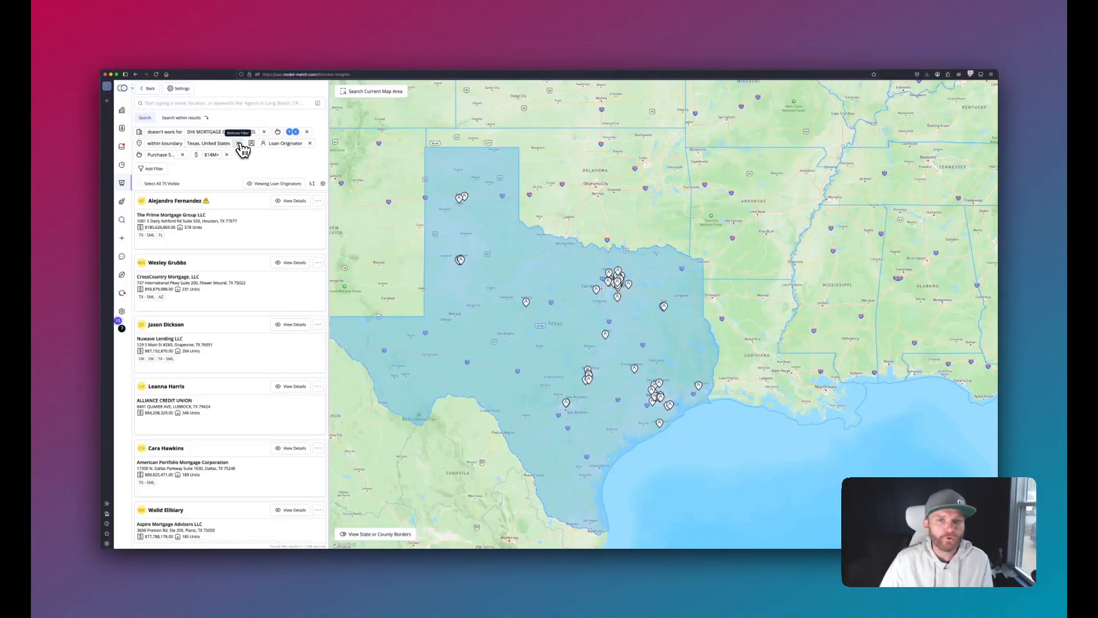
Change the location filter's boundary from Texas to North Carolina, United States.
{"action": "left_click", "coordinate": [206, 150]}
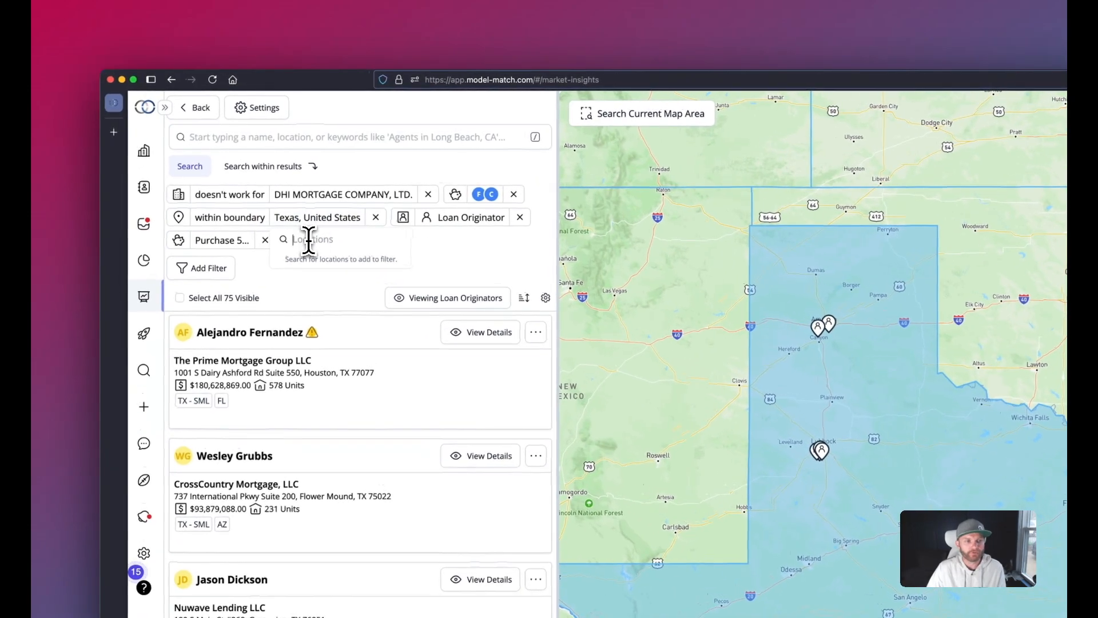
{"action": "type", "text": "North Carolina"}
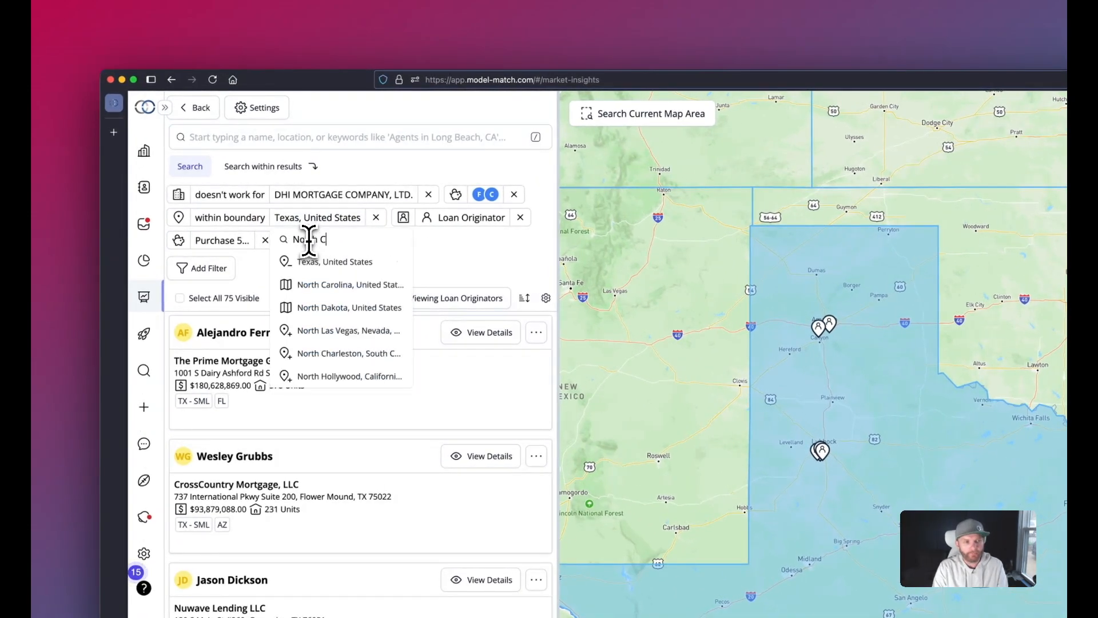
{"action": "left_click", "coordinate": [325, 289]}
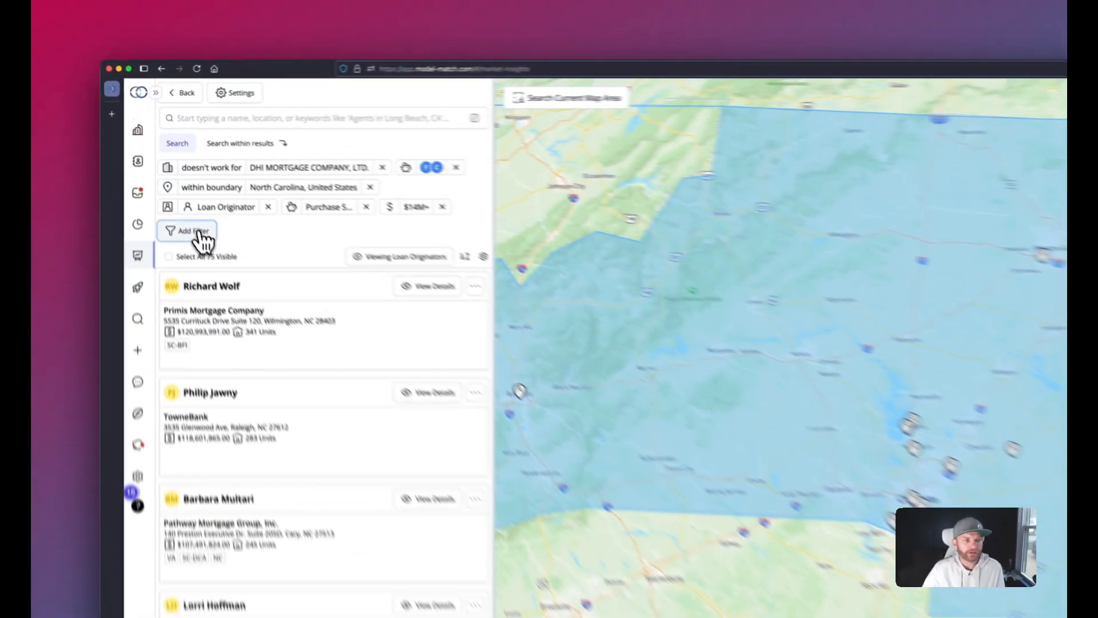
Add a company category filter for Not Banks & Credit Unions.
{"action": "left_click", "coordinate": [200, 231]}
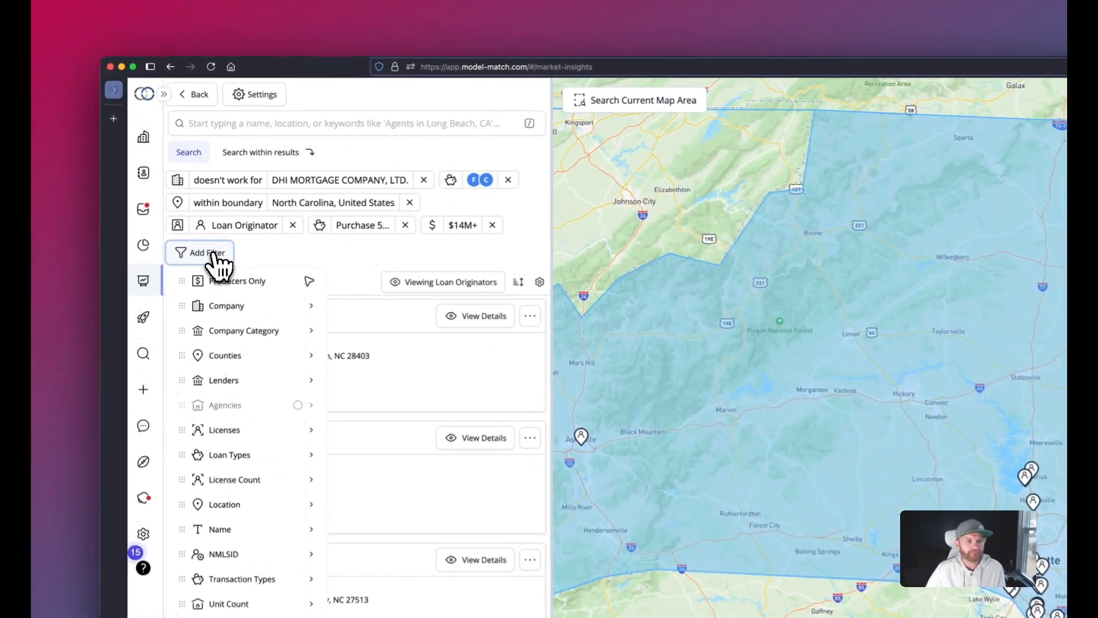
{"action": "mouse_move", "coordinate": [221, 300]}
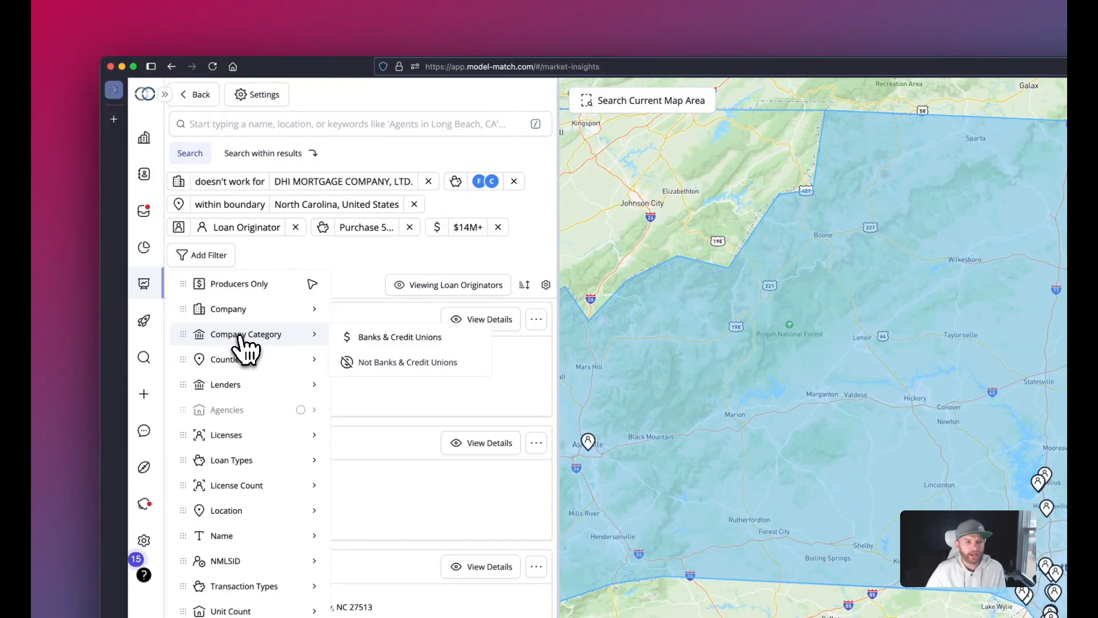
{"action": "left_click", "coordinate": [384, 364]}
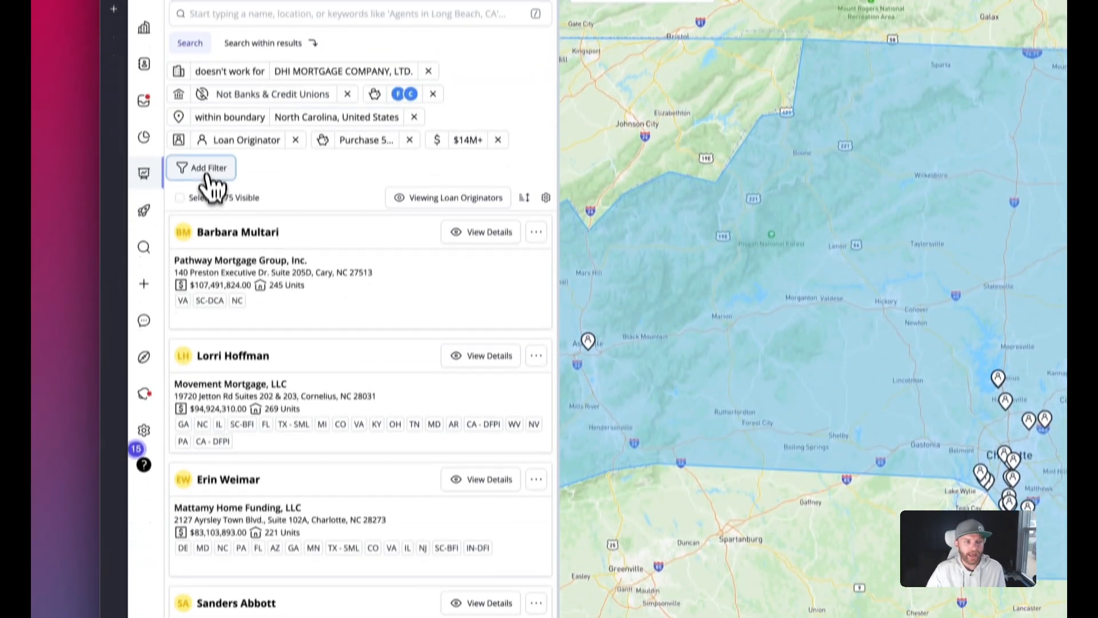
Save the current filter set as a saved view named North Carolina Loan Officers.
{"action": "left_click", "coordinate": [208, 291]}
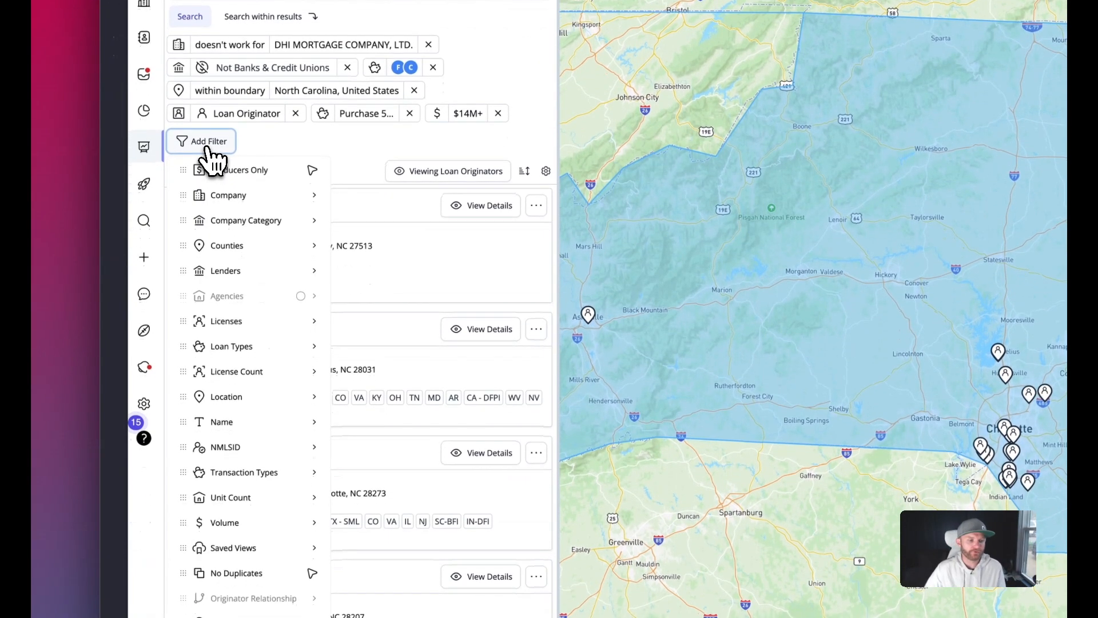
{"action": "mouse_move", "coordinate": [235, 245]}
{"action": "mouse_move", "coordinate": [240, 545]}
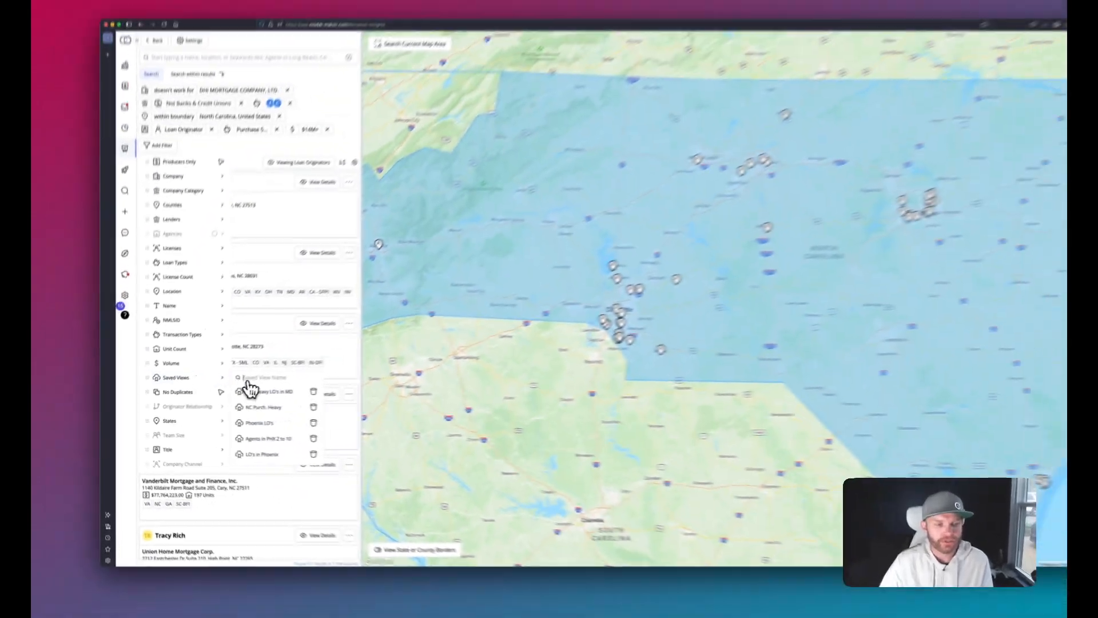
{"action": "scroll", "coordinate": [250, 394], "scroll_direction": "down", "scroll_amount": 5}
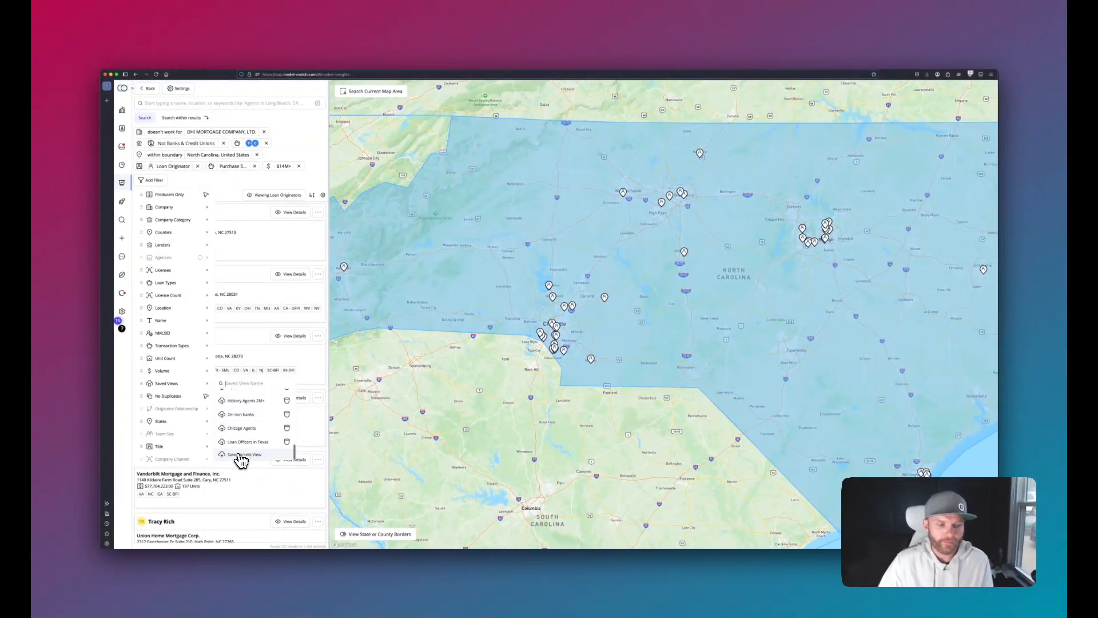
{"action": "left_click", "coordinate": [238, 455]}
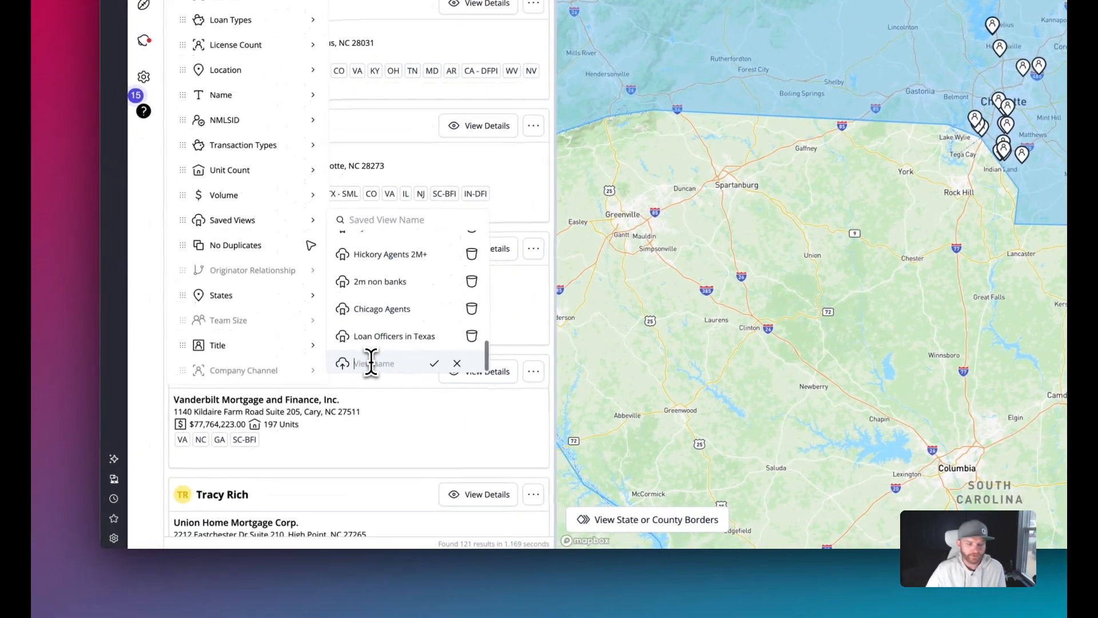
{"action": "type", "text": "North Caroli"}
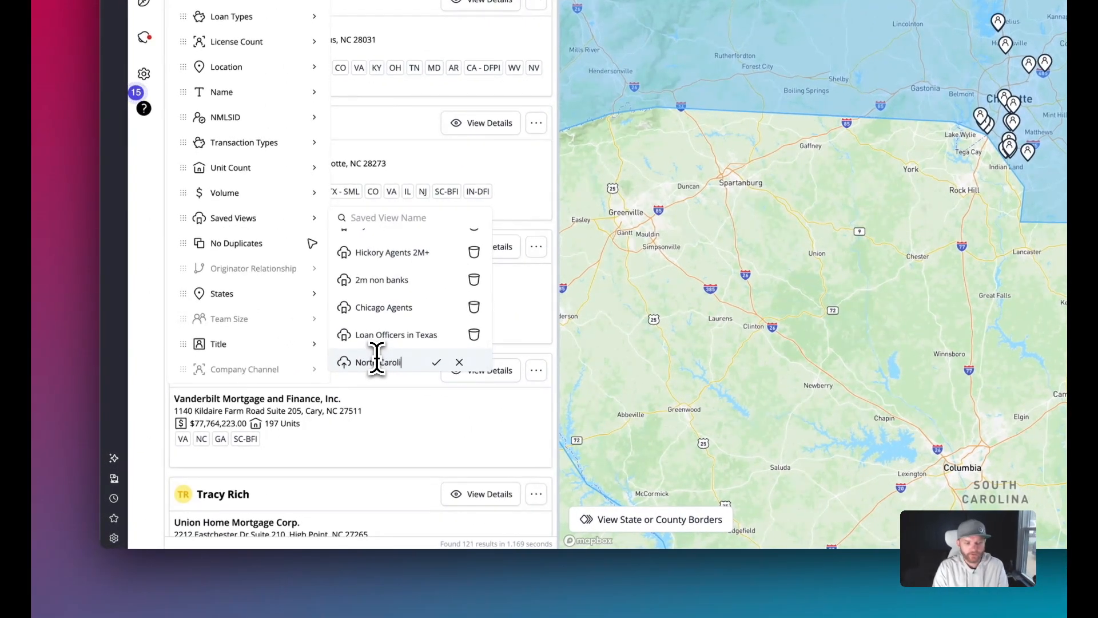
{"action": "type", "text": "na Loan Officers"}
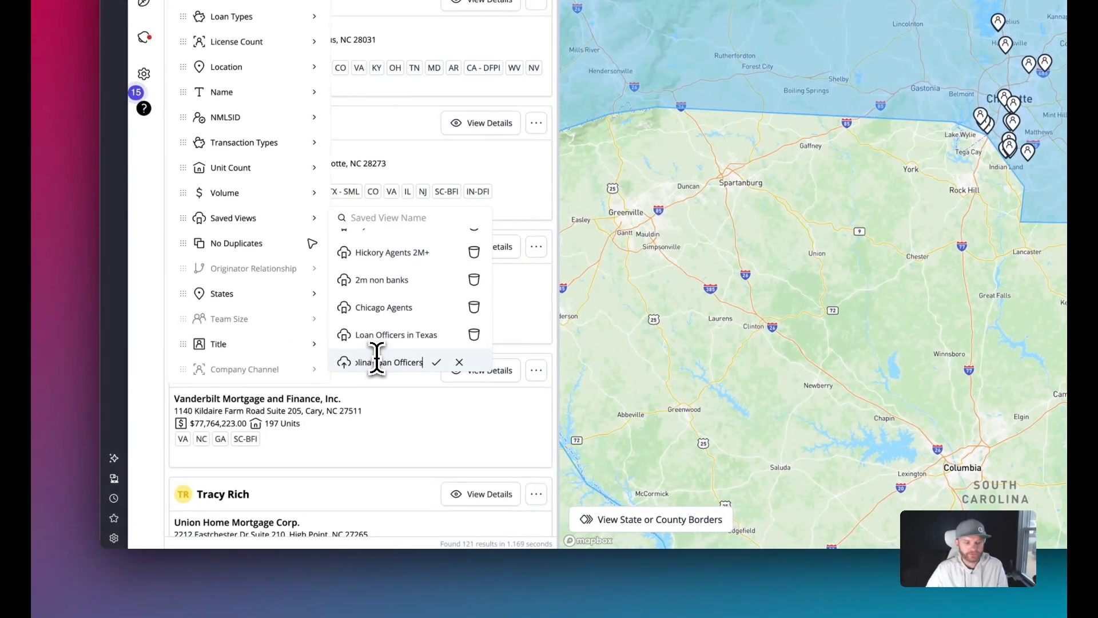
{"action": "left_click", "coordinate": [436, 363]}
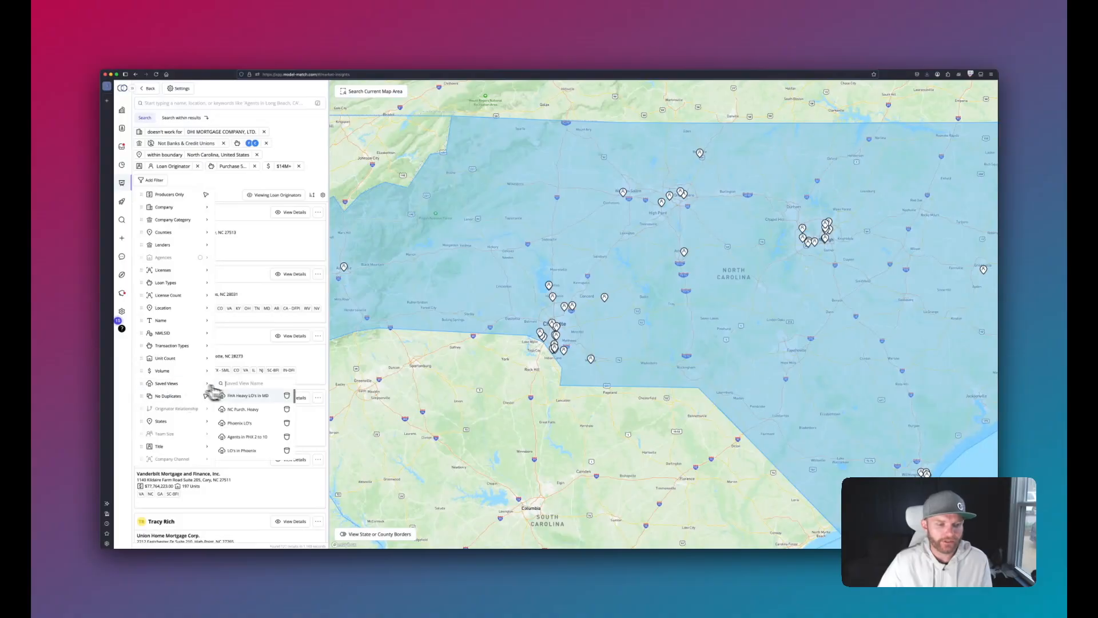
{"action": "scroll", "coordinate": [247, 426], "scroll_direction": "up", "scroll_amount": 3}
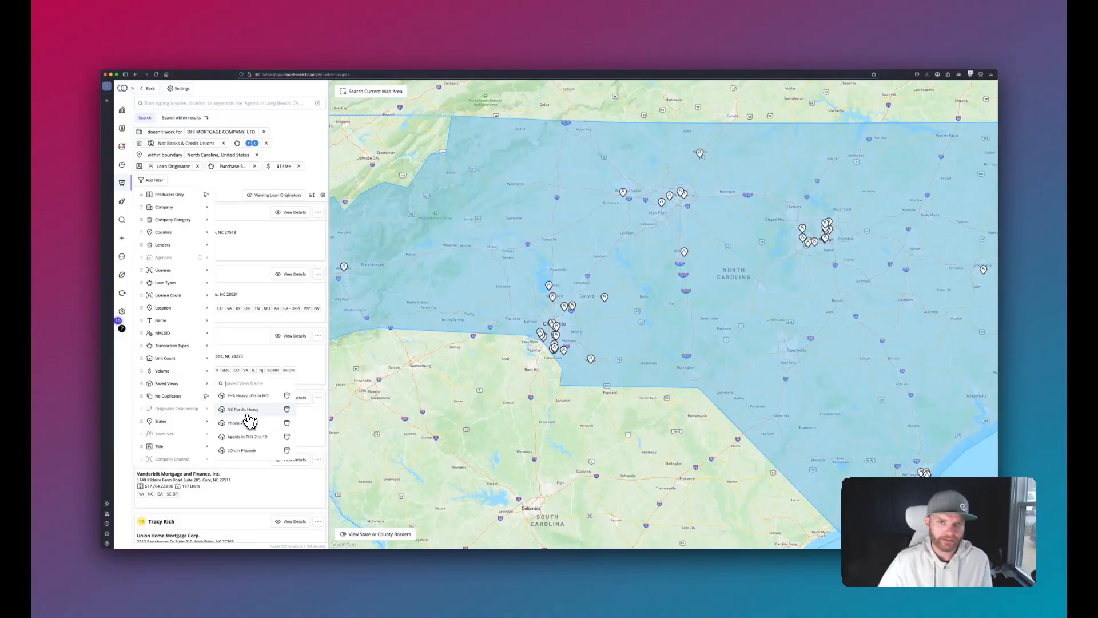
{"action": "left_click", "coordinate": [261, 184]}
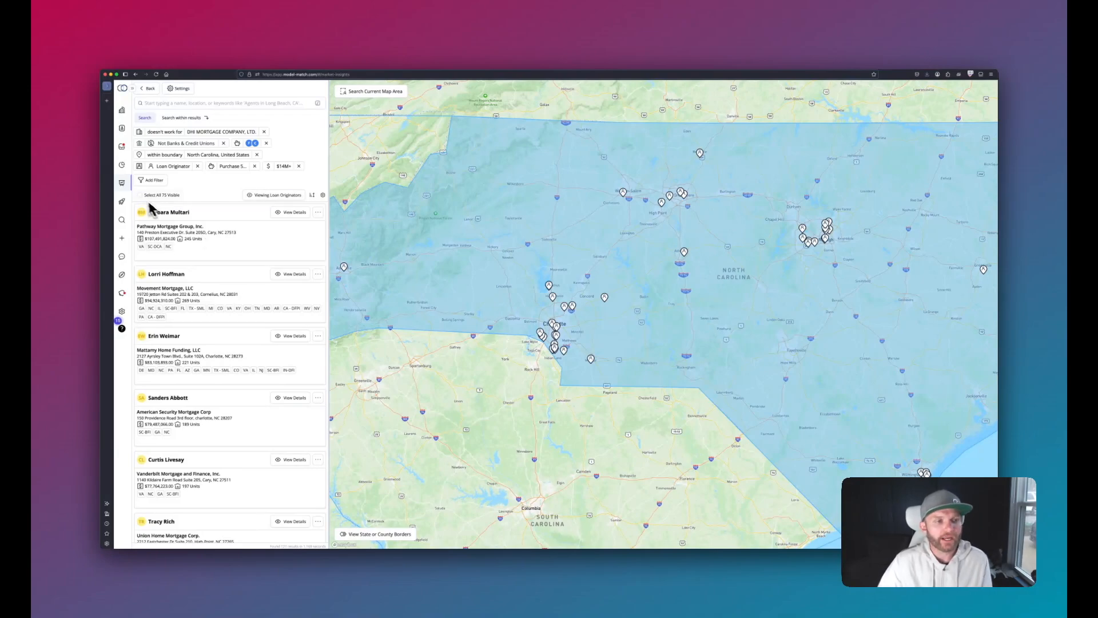
Select the first three loan originators in the results list.
{"action": "mouse_move", "coordinate": [141, 201]}
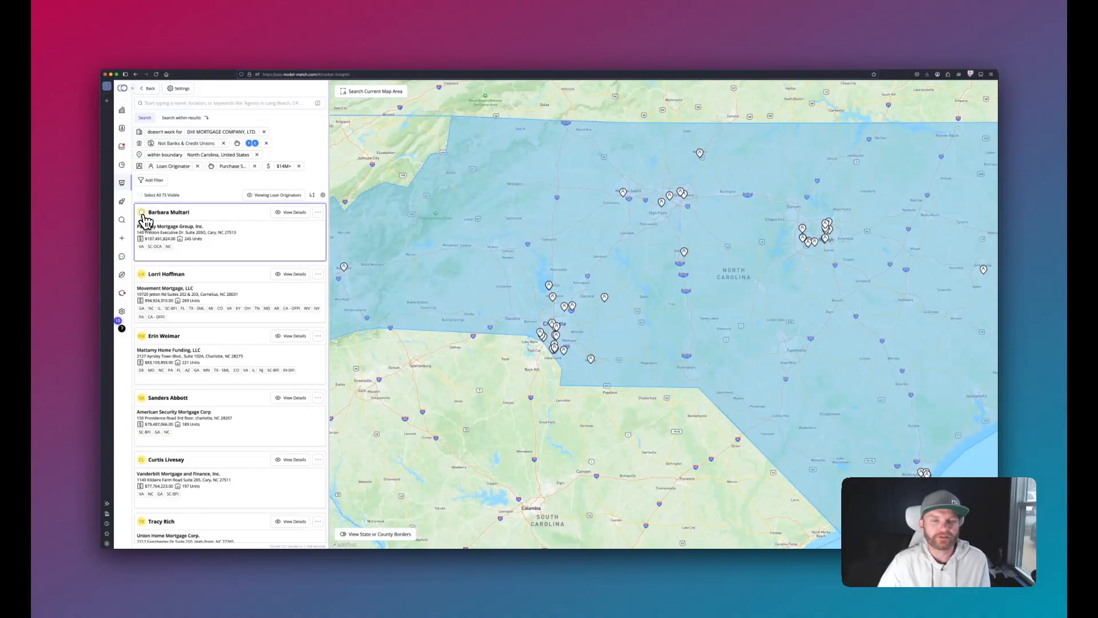
{"action": "left_click", "coordinate": [142, 213]}
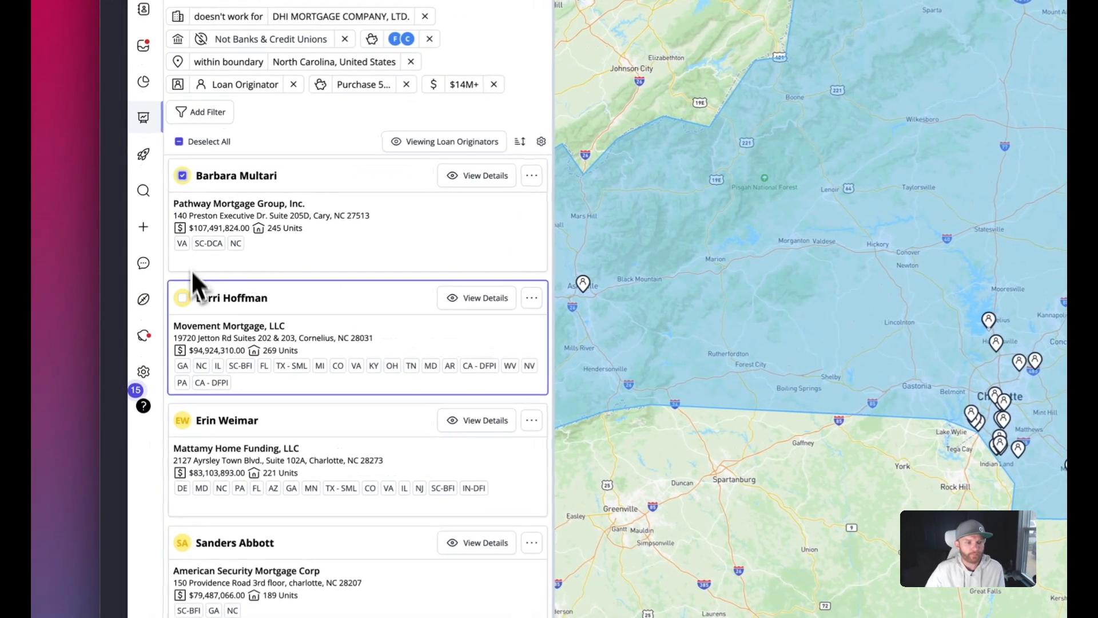
{"action": "left_click", "coordinate": [143, 274]}
{"action": "left_click", "coordinate": [184, 423]}
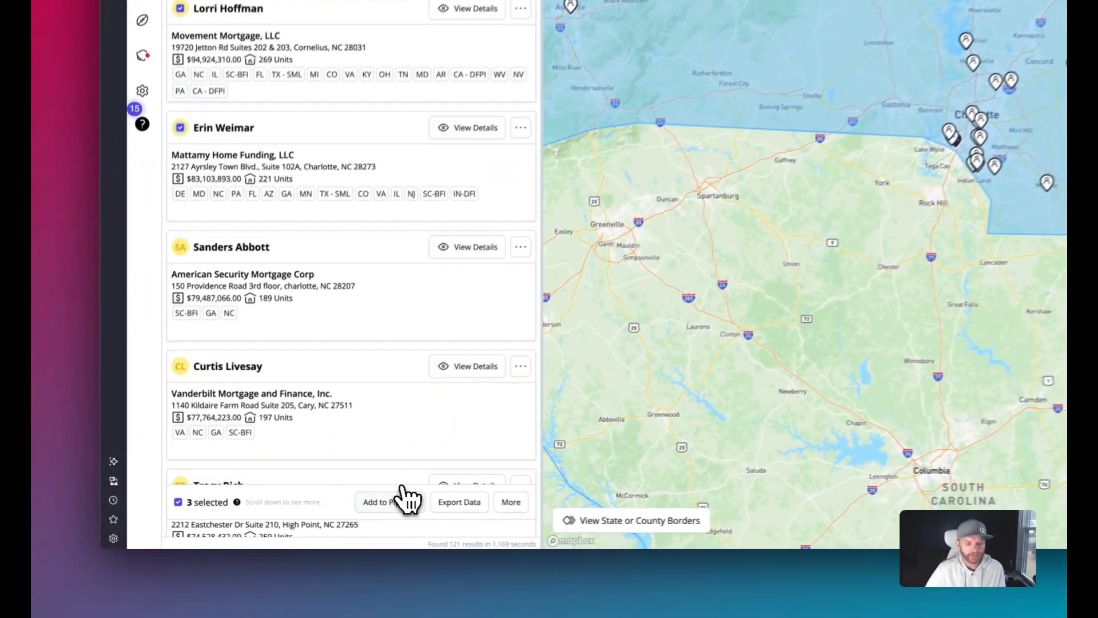
{"action": "left_click", "coordinate": [414, 503]}
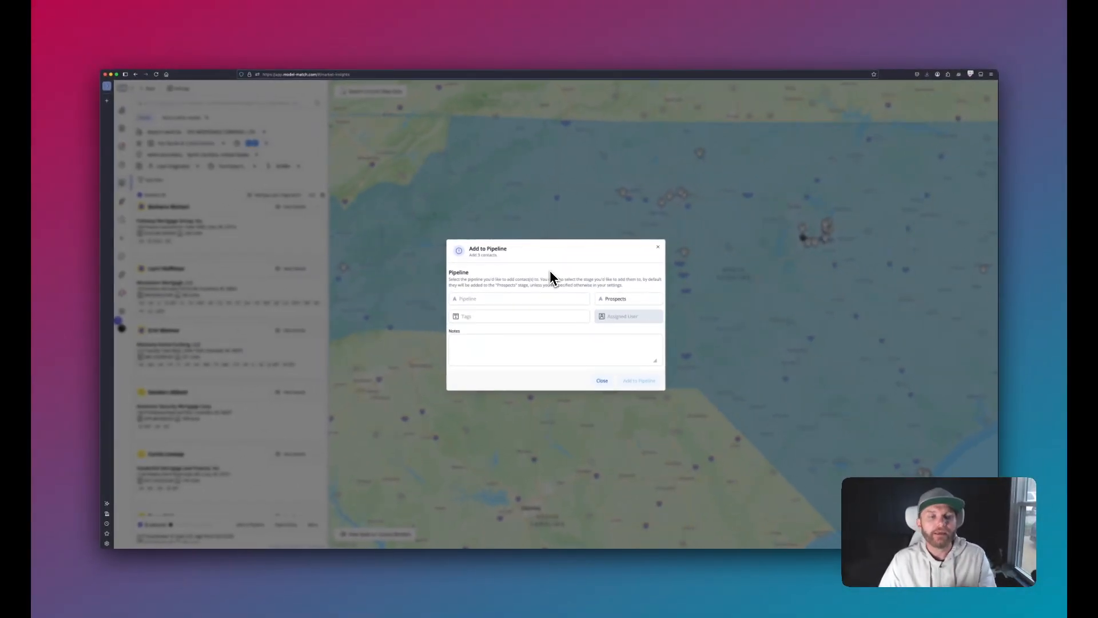
{"action": "left_click", "coordinate": [322, 167]}
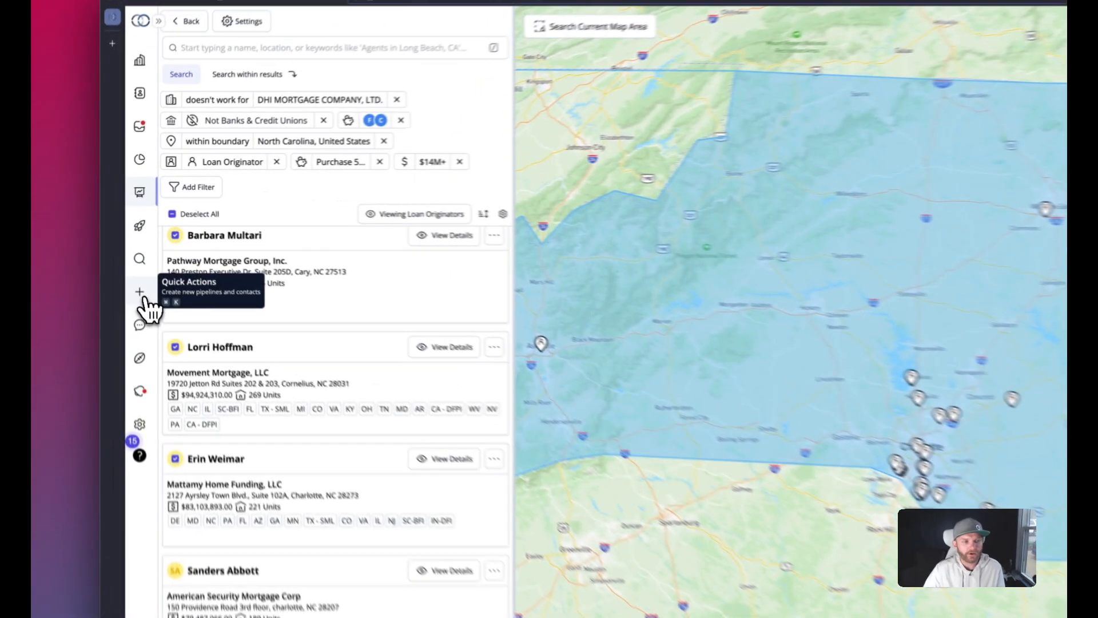
{"action": "left_click", "coordinate": [143, 298]}
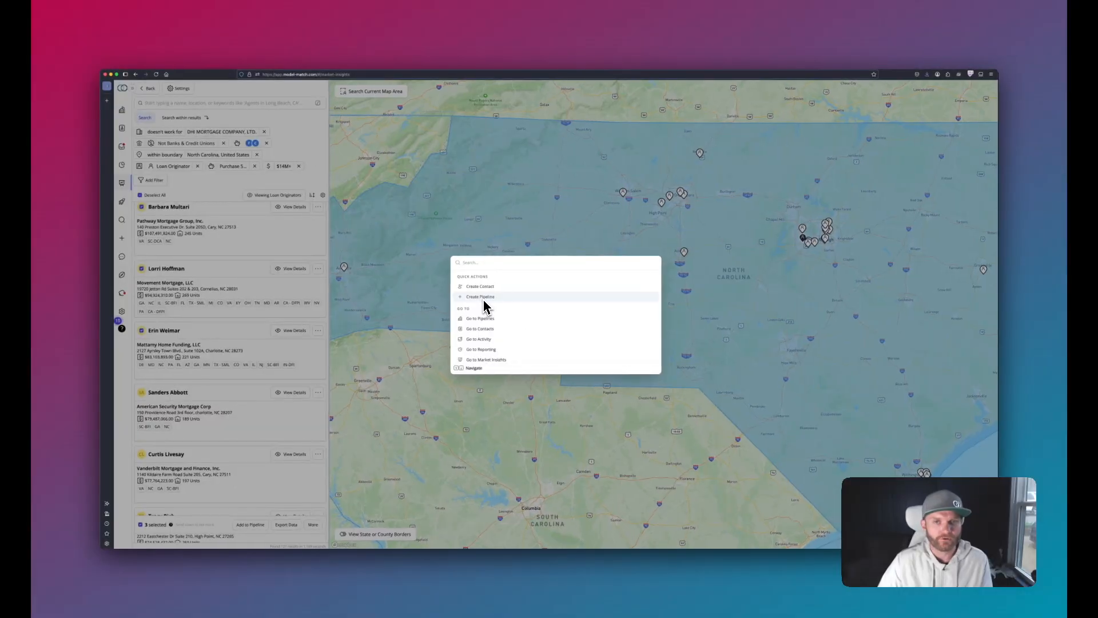
{"action": "left_click", "coordinate": [284, 193]}
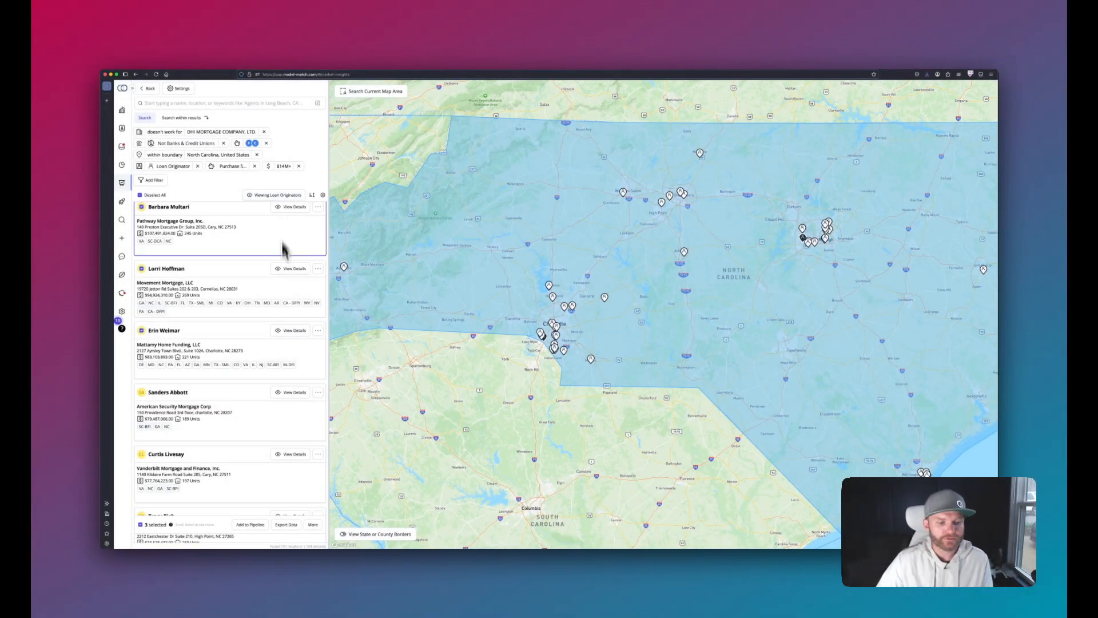
Start a new pipeline for the selected contacts, named North Carolina Loan Officers with the description Loan Officers in North Carolina.
{"action": "left_click", "coordinate": [254, 524]}
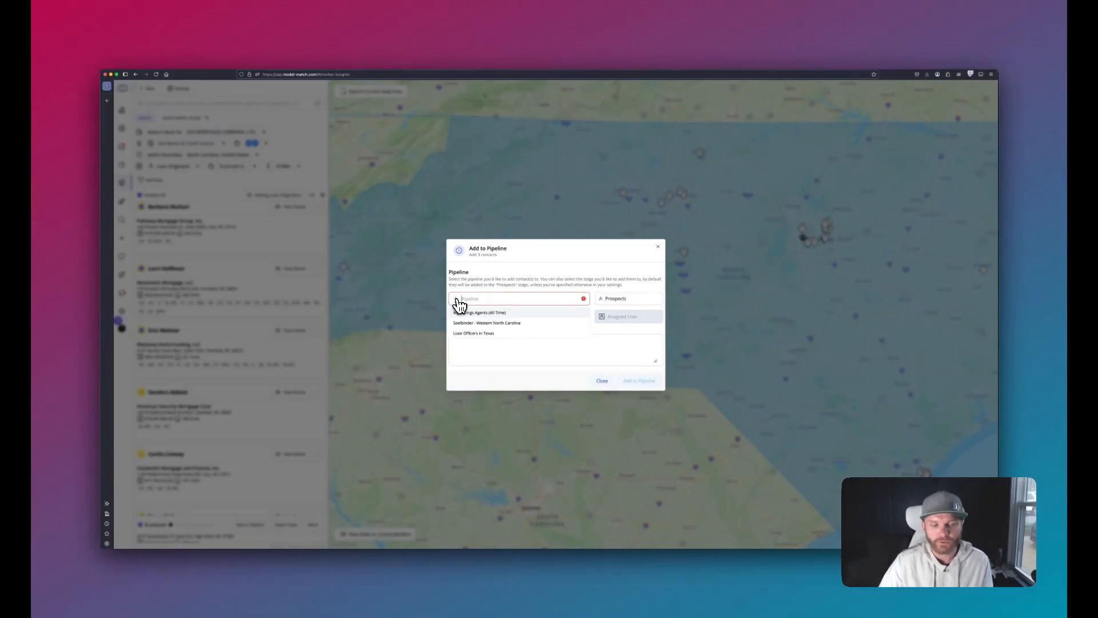
{"action": "left_click", "coordinate": [458, 303]}
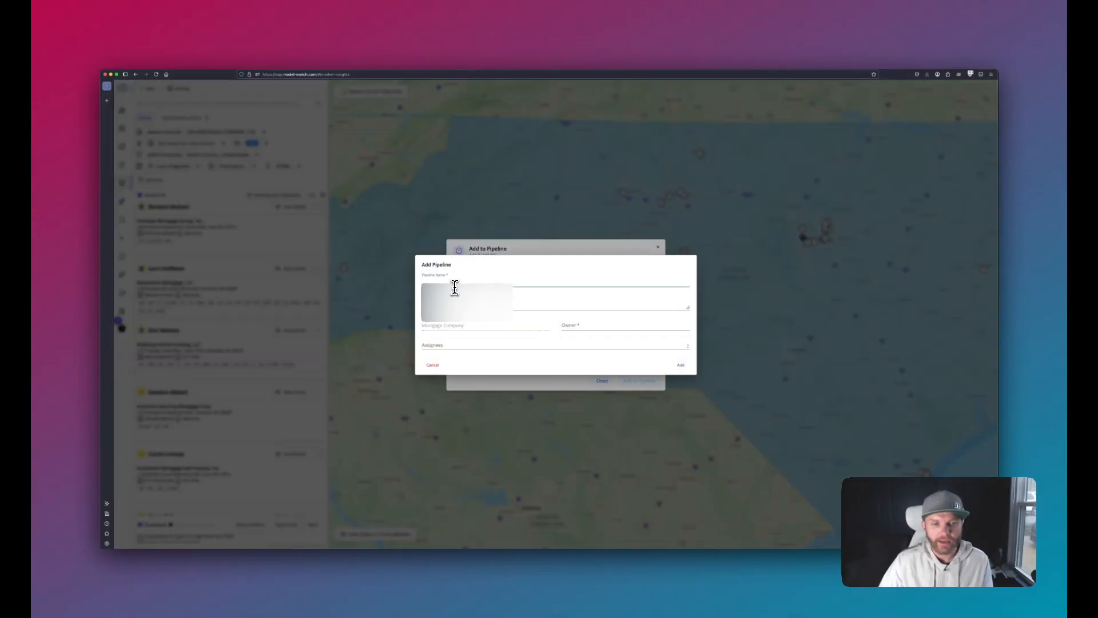
{"action": "left_click", "coordinate": [453, 283]}
{"action": "type", "text": "North Carolina"}
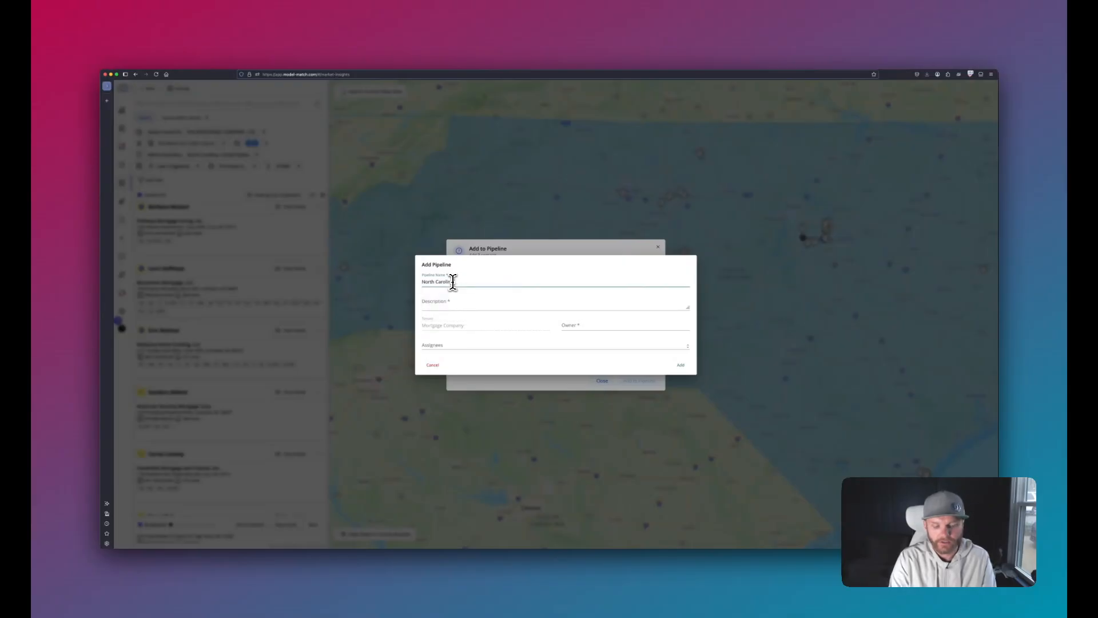
{"action": "type", "text": "rs"}
{"action": "key", "text": "Tab"}
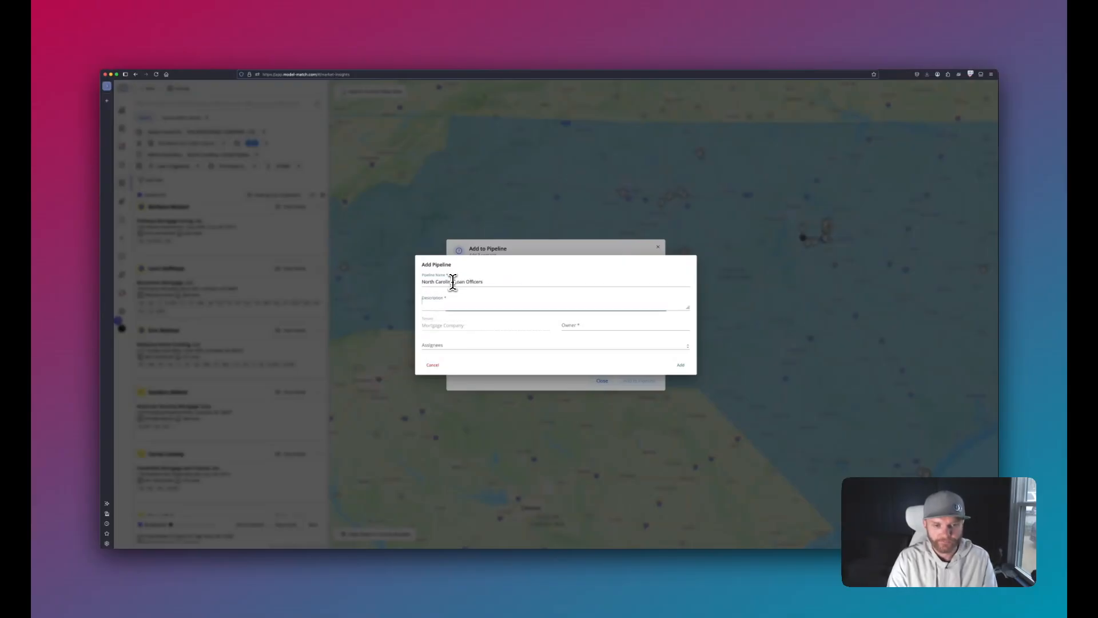
{"action": "type", "text": "Loan Officers in North Carolina"}
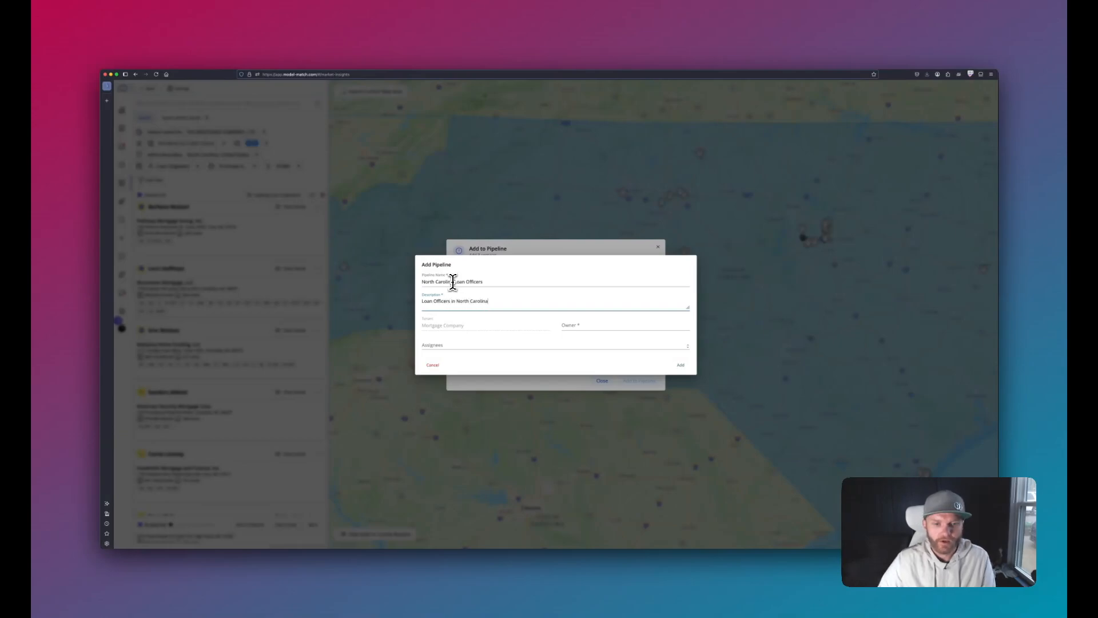
Choose the pipeline's owner, leave its assignees empty, and create the pipeline.
{"action": "left_click", "coordinate": [595, 323]}
{"action": "left_click", "coordinate": [559, 350]}
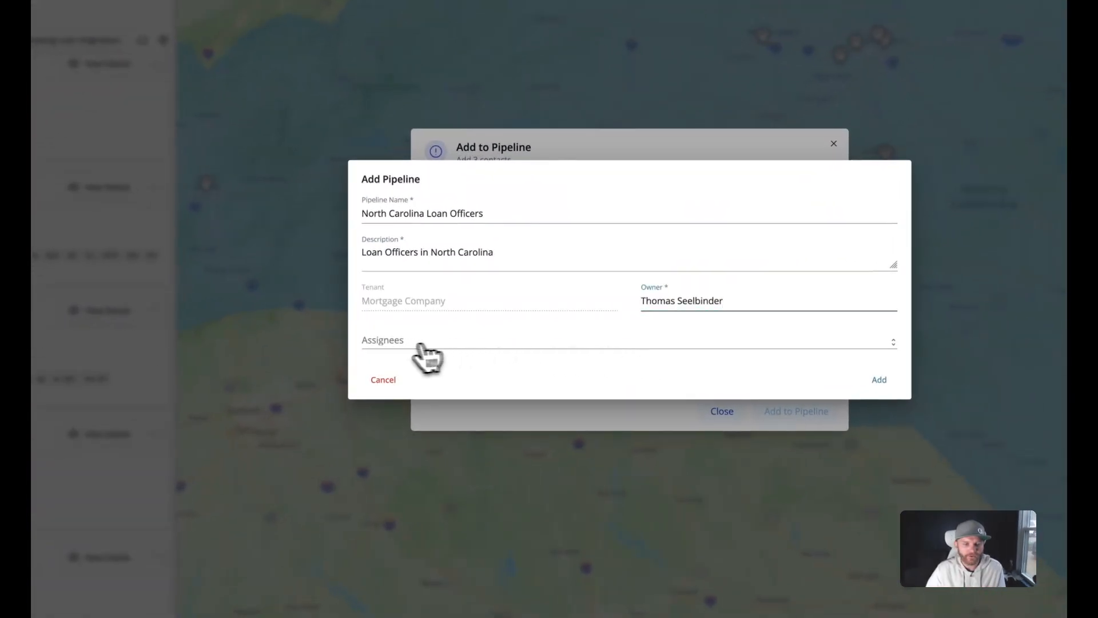
{"action": "left_click", "coordinate": [397, 346]}
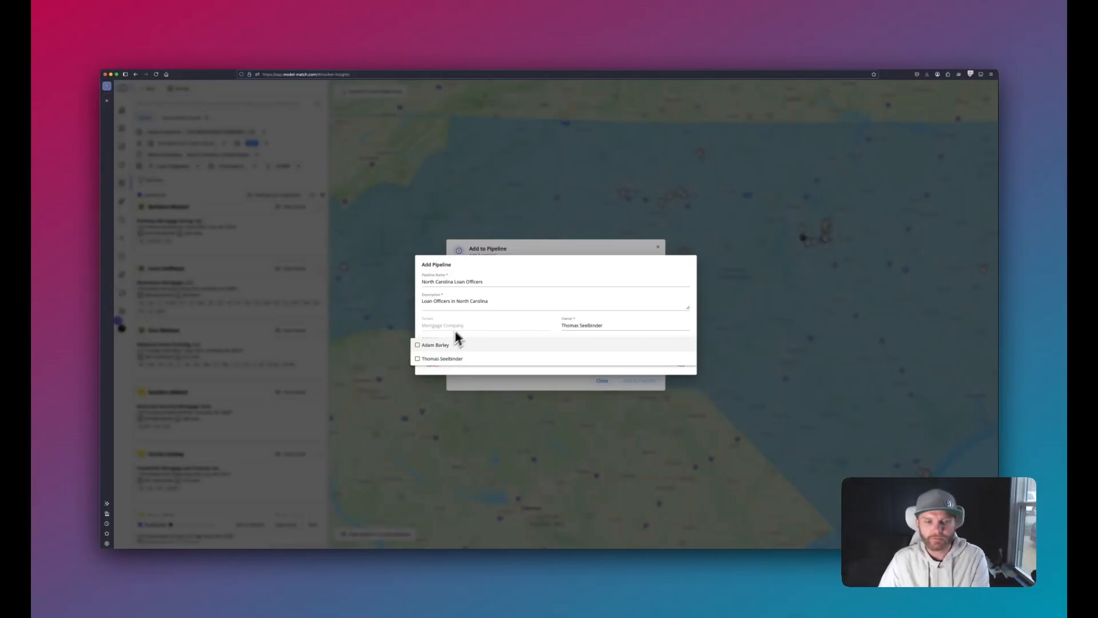
{"action": "left_click", "coordinate": [492, 285]}
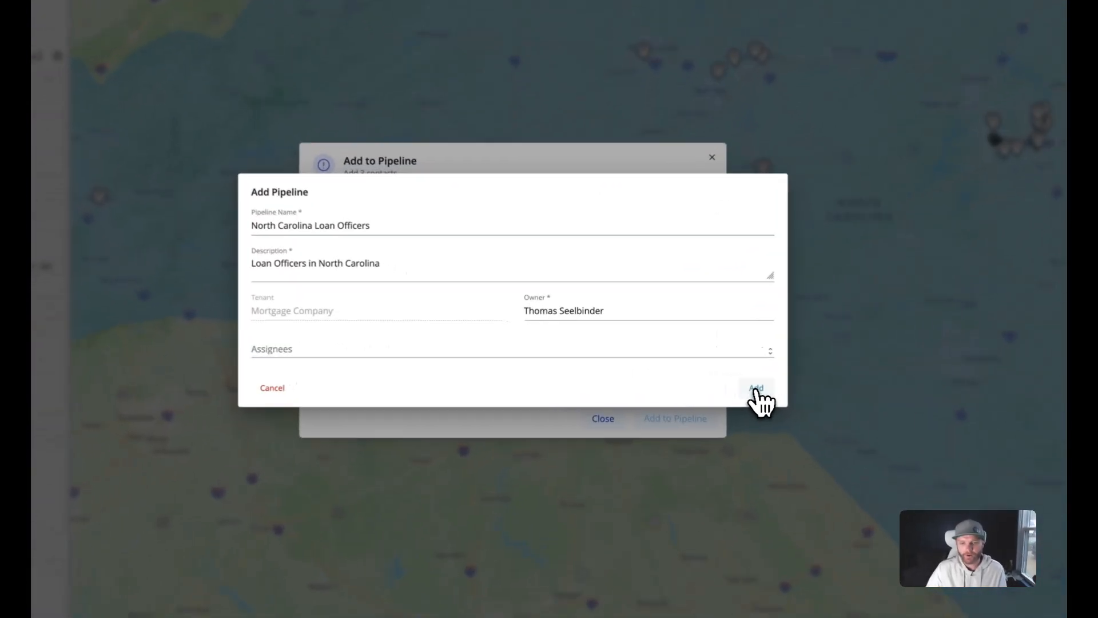
{"action": "left_click", "coordinate": [681, 364]}
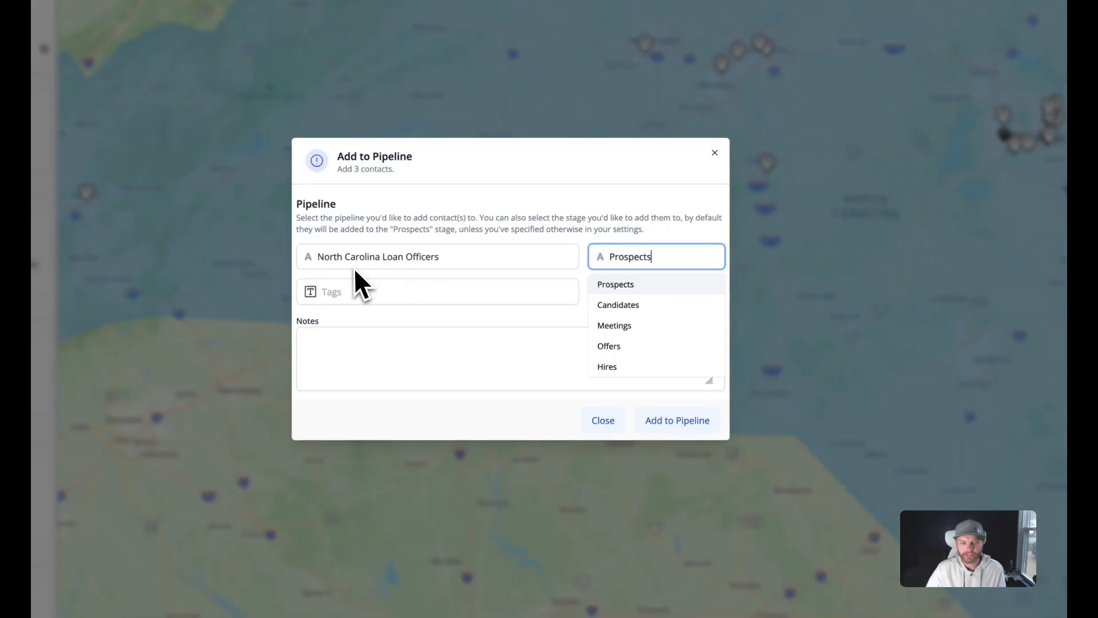
Add the three selected contacts to the new pipeline at the Prospects stage with an assigned user, leaving tags and notes blank.
{"action": "left_click", "coordinate": [629, 284]}
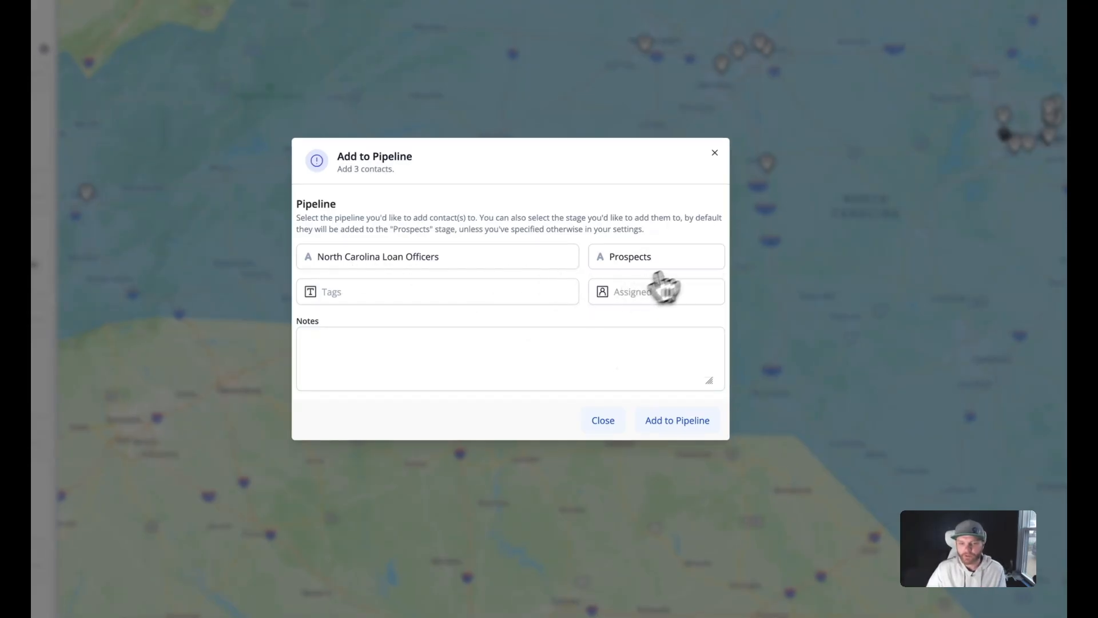
{"action": "left_click", "coordinate": [637, 290]}
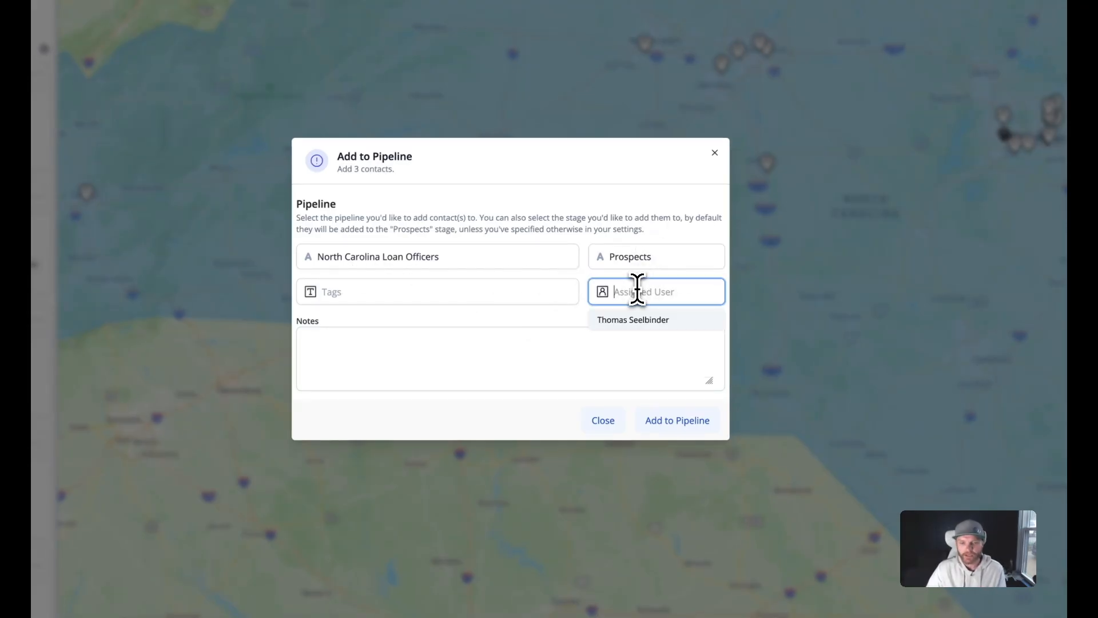
{"action": "left_click", "coordinate": [633, 320]}
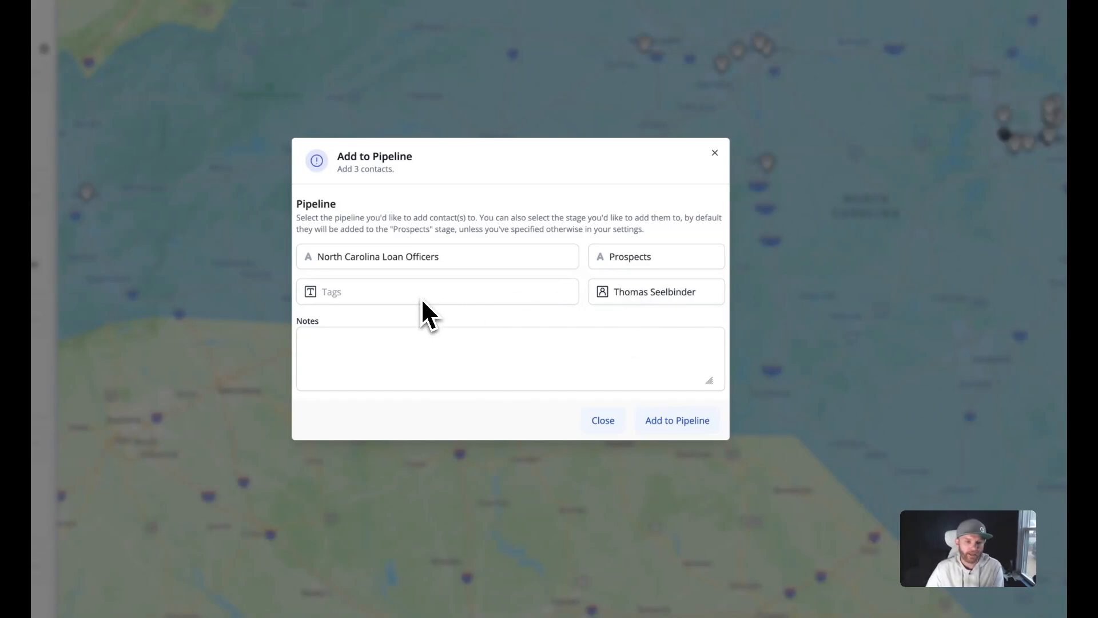
{"action": "left_click", "coordinate": [431, 337]}
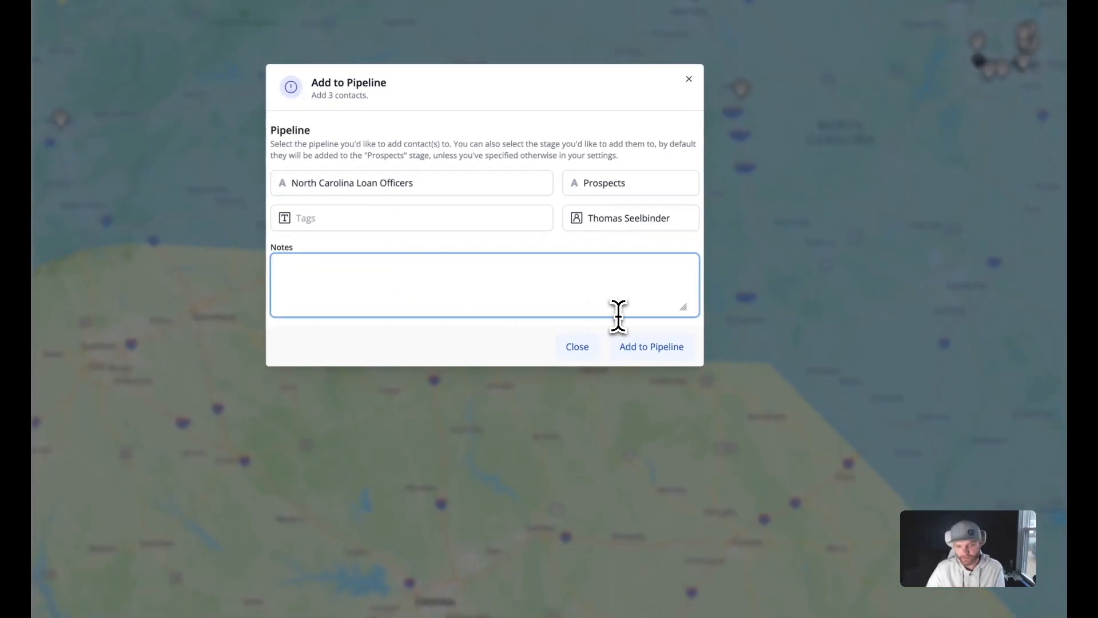
{"action": "left_click", "coordinate": [653, 349]}
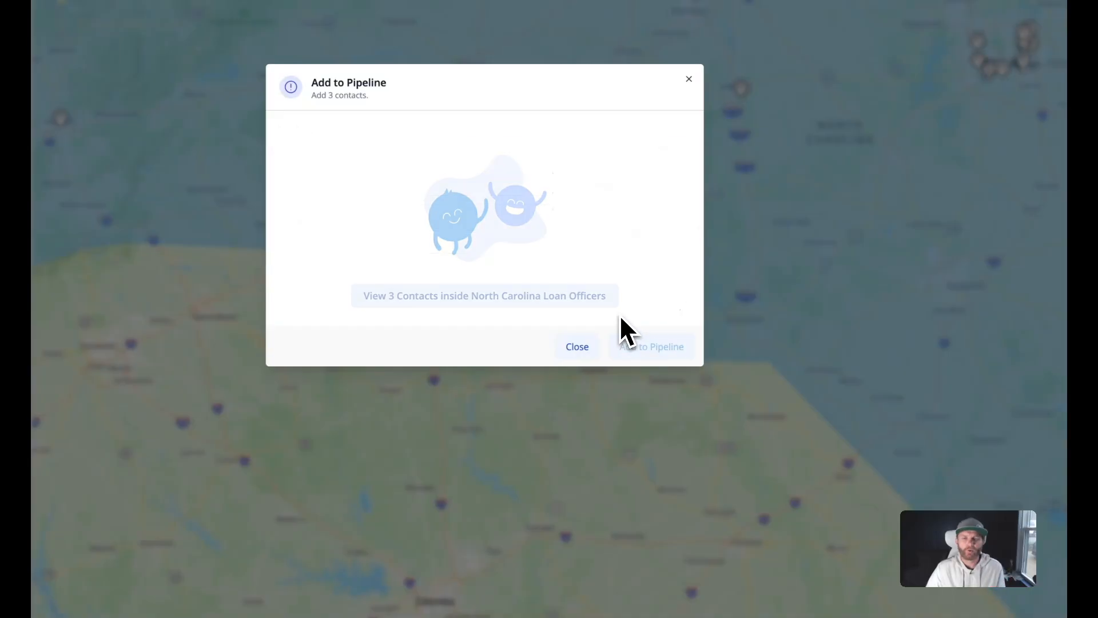